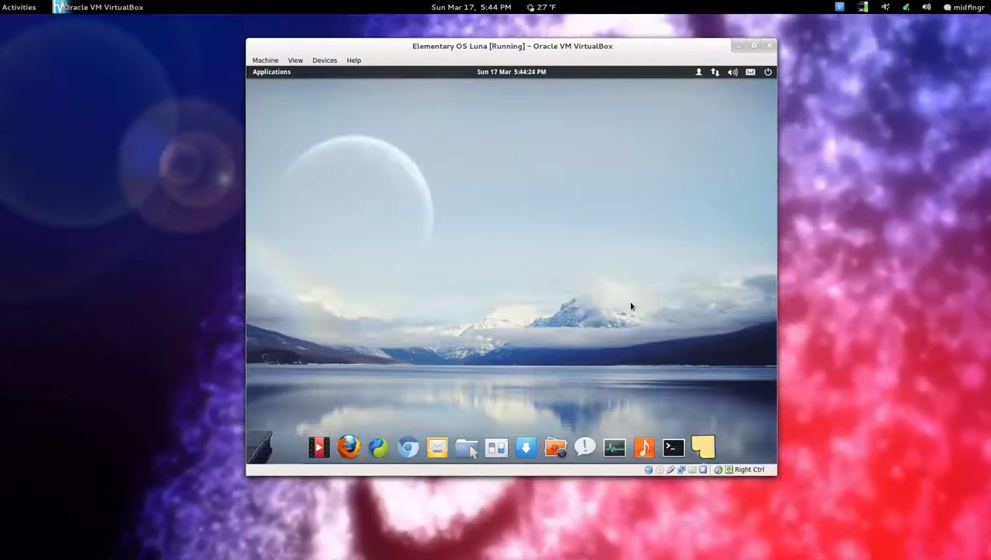
Run uname -a in a new terminal to show kernel 3.2.0-38-generic x86_64, then close it.
{"action": "left_click", "coordinate": [673, 447]}
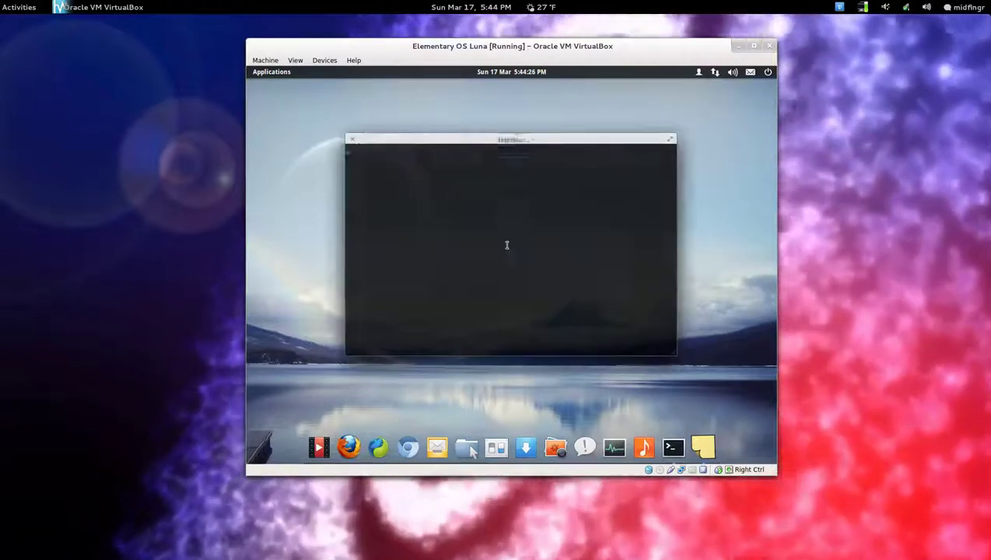
{"action": "type", "text": "uname -a"}
{"action": "key", "text": "Return"}
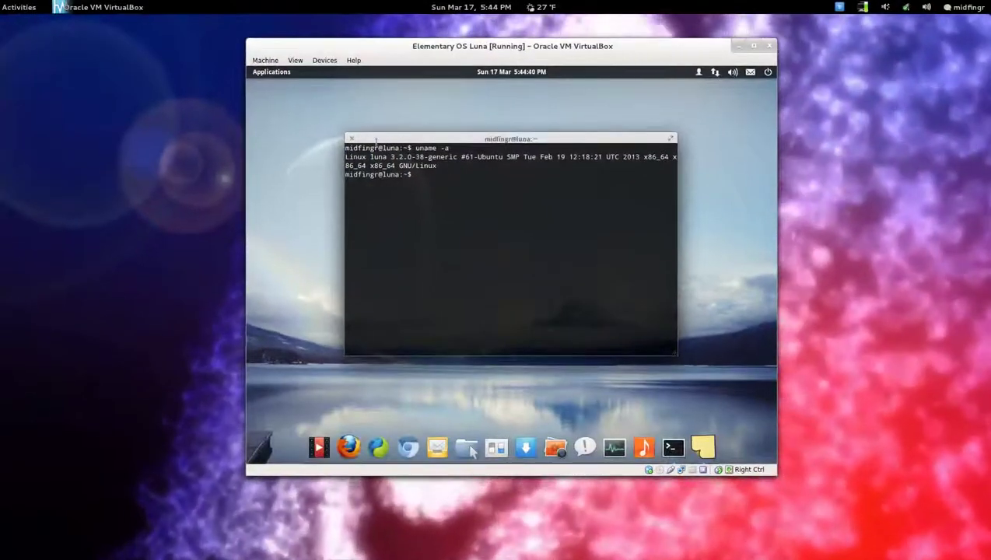
{"action": "left_click", "coordinate": [351, 138]}
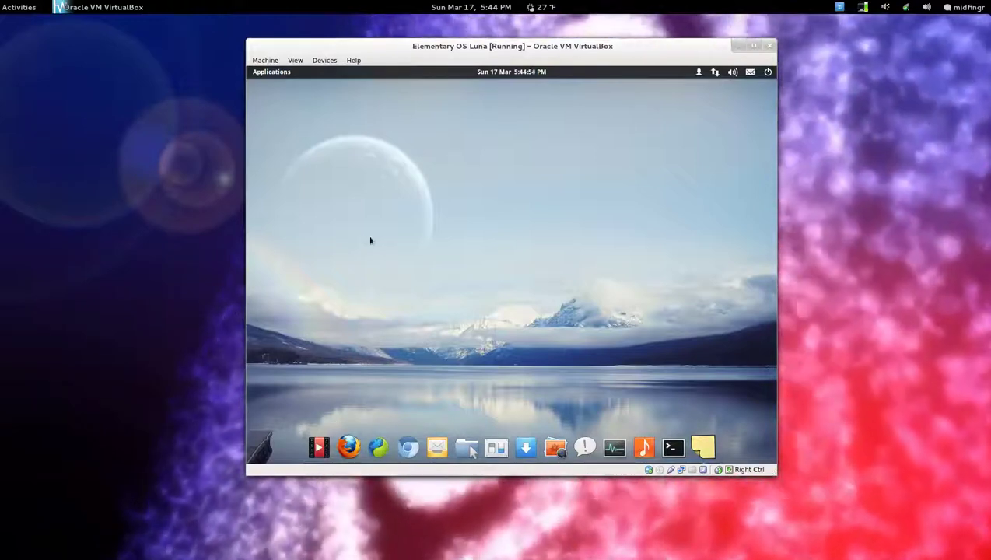
{"action": "left_click", "coordinate": [255, 70]}
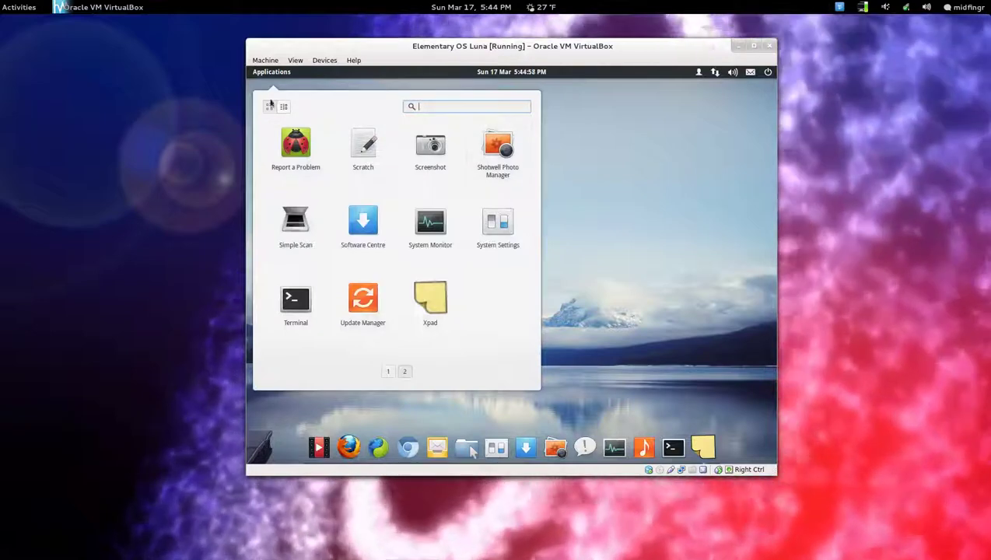
{"action": "left_click", "coordinate": [599, 283]}
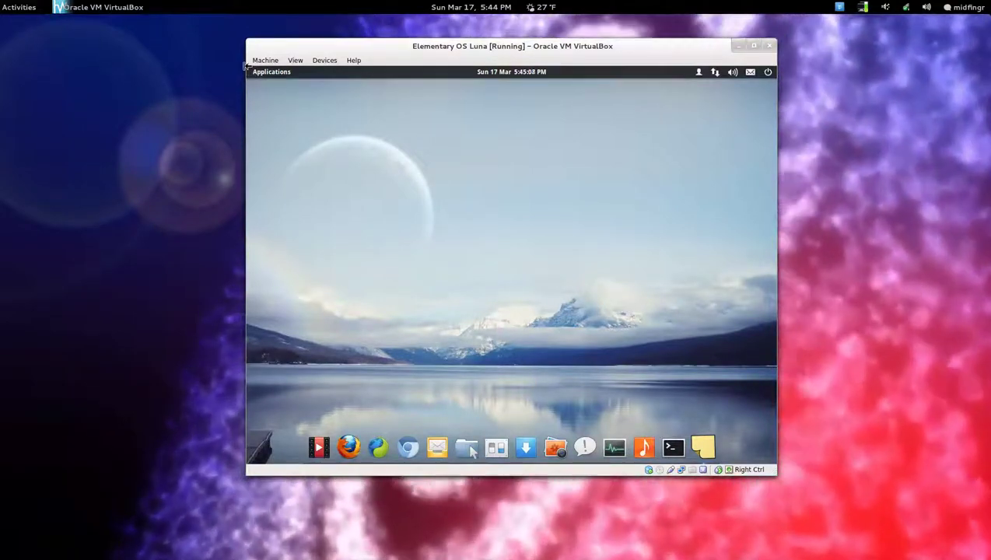
{"action": "left_click", "coordinate": [259, 75]}
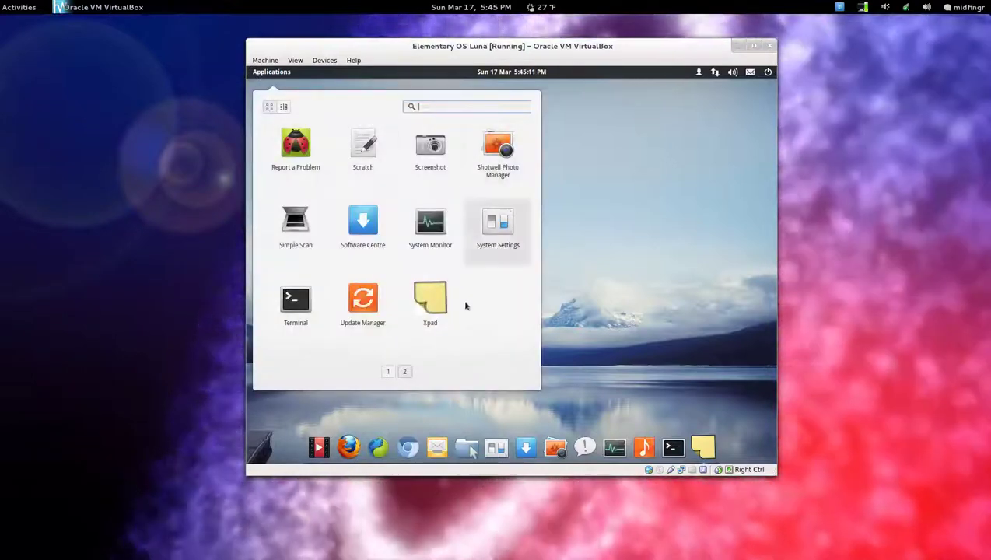
{"action": "scroll", "coordinate": [473, 348], "scroll_direction": "up", "scroll_amount": 1}
{"action": "scroll", "coordinate": [473, 348], "scroll_direction": "down", "scroll_amount": 1}
{"action": "scroll", "coordinate": [373, 376], "scroll_direction": "up", "scroll_amount": 1}
{"action": "scroll", "coordinate": [465, 354], "scroll_direction": "down", "scroll_amount": 1}
{"action": "scroll", "coordinate": [465, 355], "scroll_direction": "up", "scroll_amount": 1}
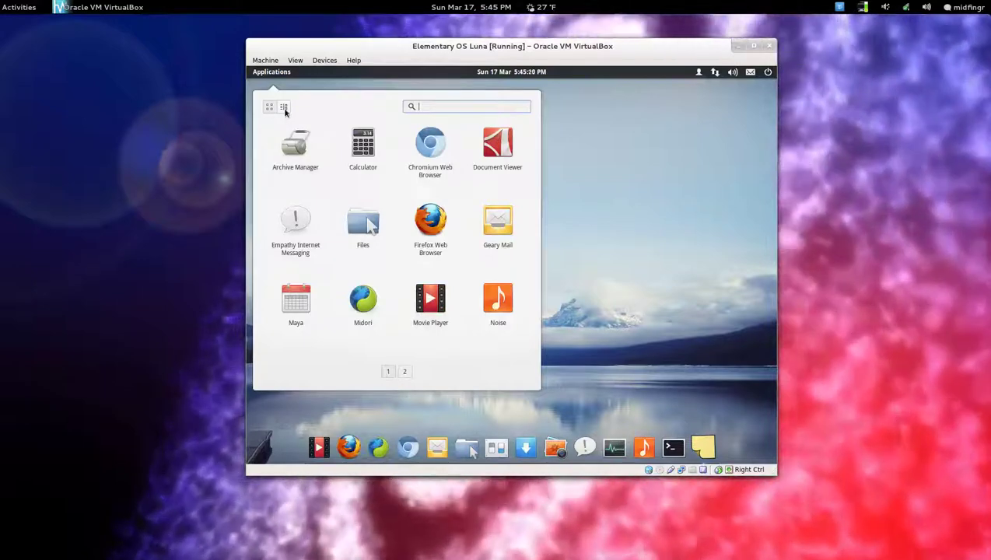
{"action": "left_click", "coordinate": [284, 107]}
{"action": "left_click", "coordinate": [293, 126]}
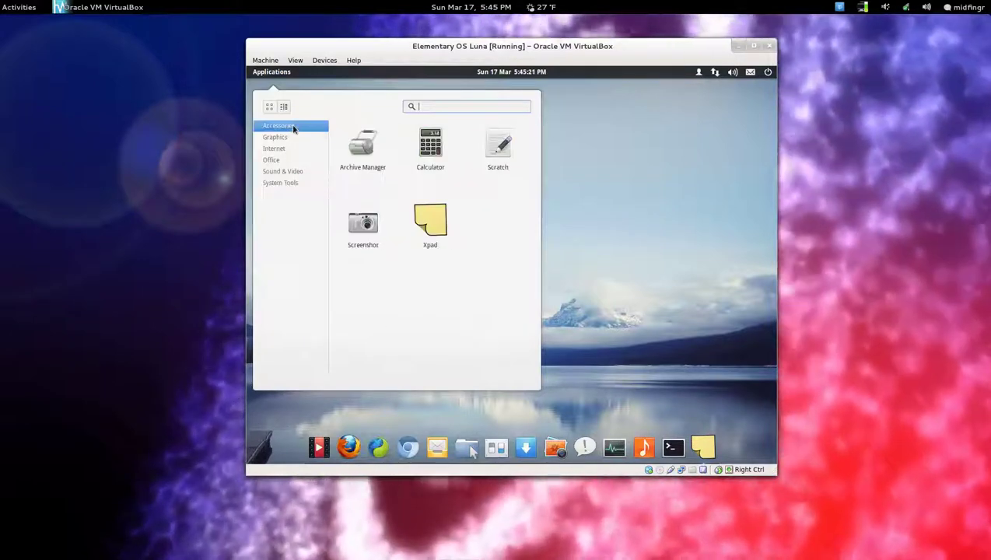
{"action": "left_click", "coordinate": [286, 139]}
{"action": "left_click", "coordinate": [276, 148]}
{"action": "left_click", "coordinate": [287, 160]}
{"action": "left_click", "coordinate": [294, 171]}
{"action": "left_click", "coordinate": [295, 184]}
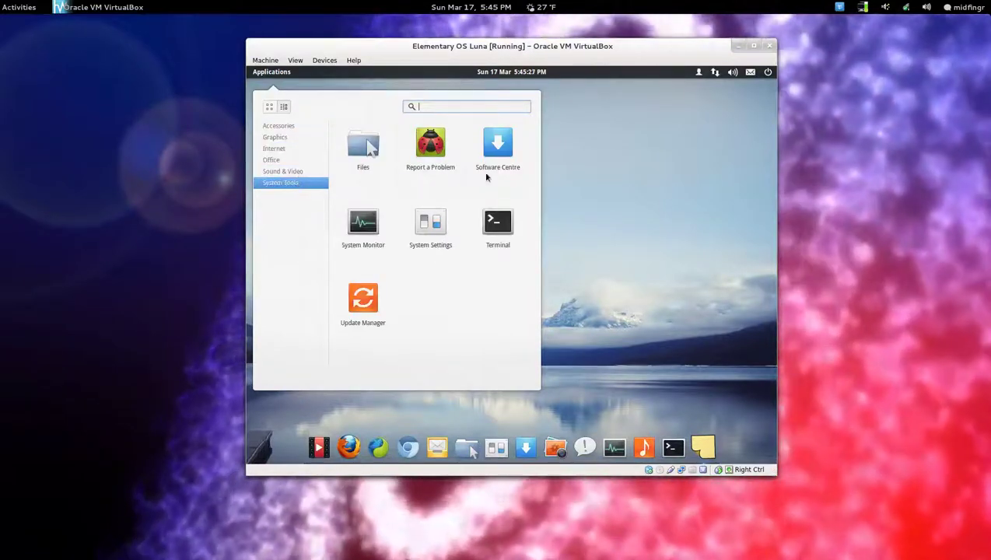
{"action": "left_click", "coordinate": [269, 107]}
{"action": "left_click", "coordinate": [628, 210]}
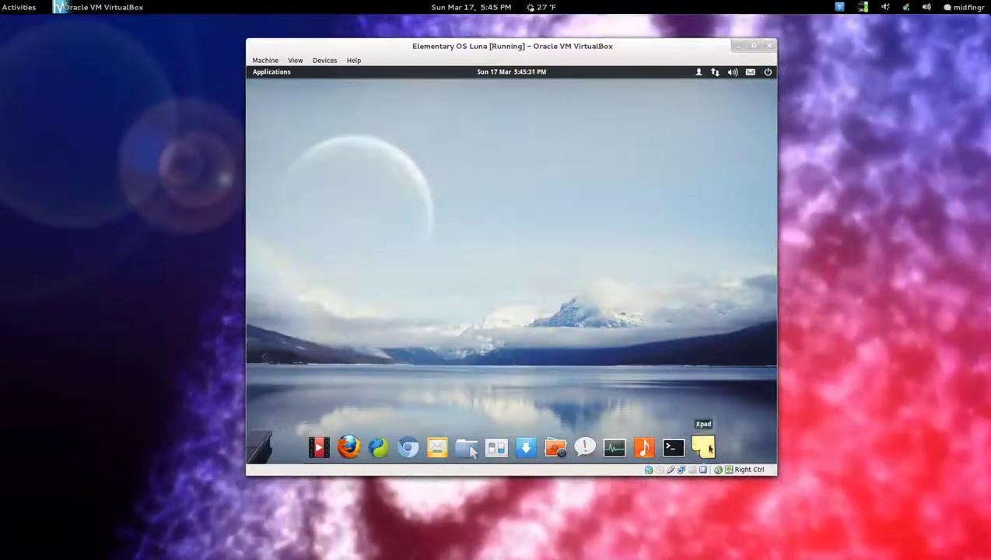
{"action": "left_click", "coordinate": [704, 447]}
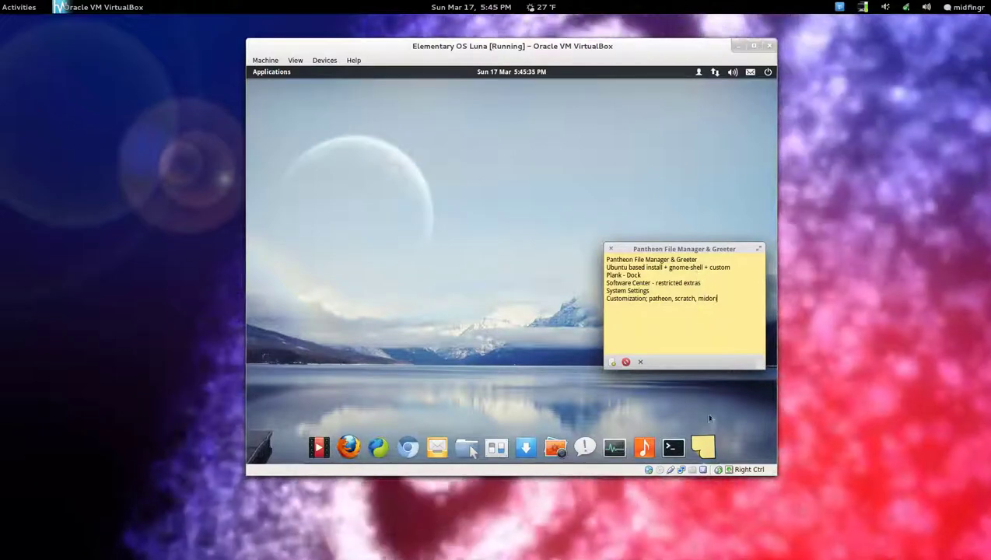
{"action": "left_click", "coordinate": [706, 445]}
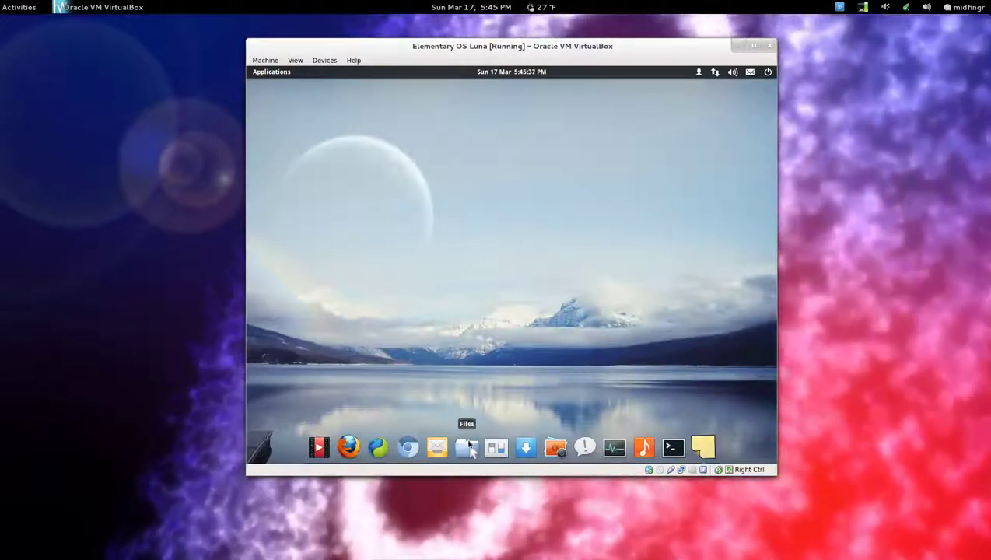
Open Files on the Home folder and view its About information.
{"action": "left_click", "coordinate": [468, 447]}
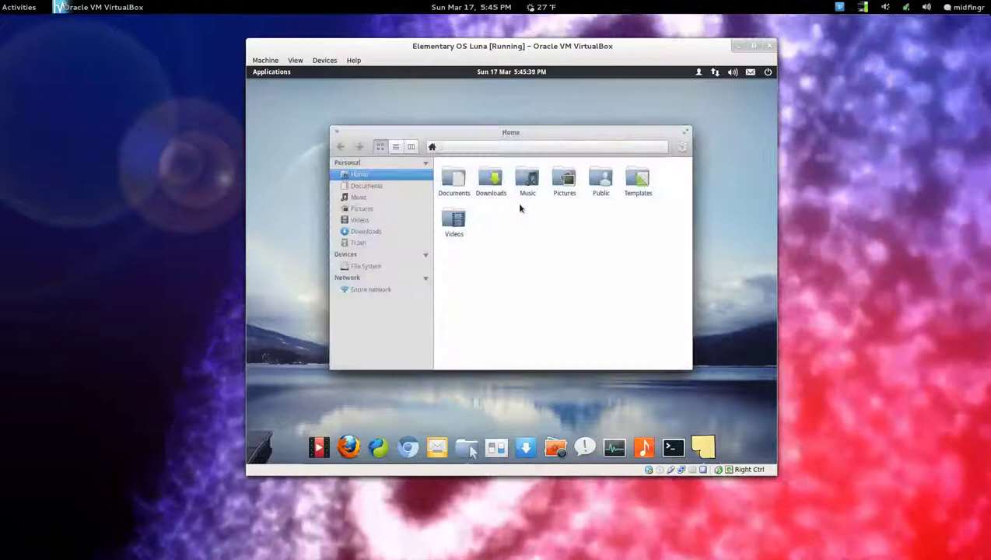
{"action": "left_click", "coordinate": [682, 146]}
{"action": "left_click", "coordinate": [662, 230]}
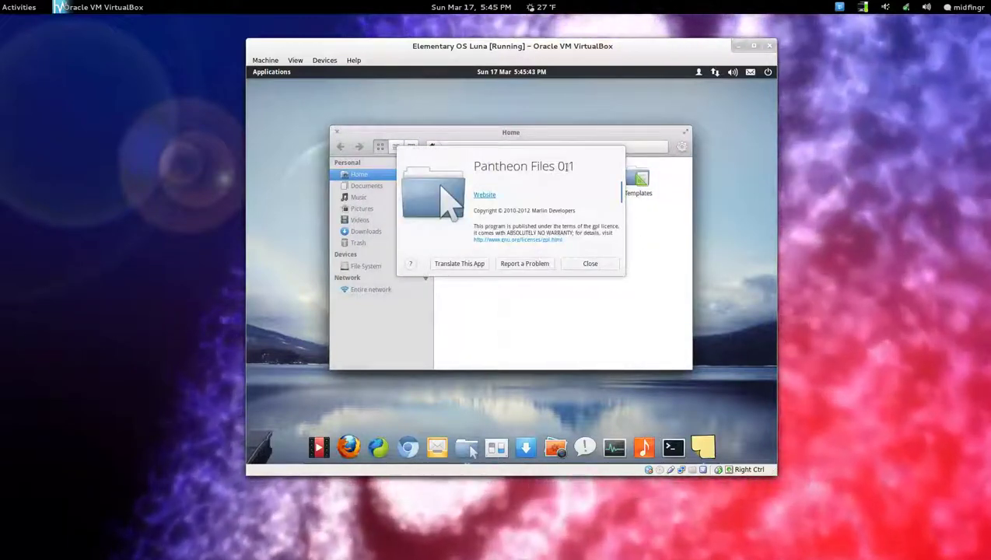
{"action": "left_click", "coordinate": [599, 265]}
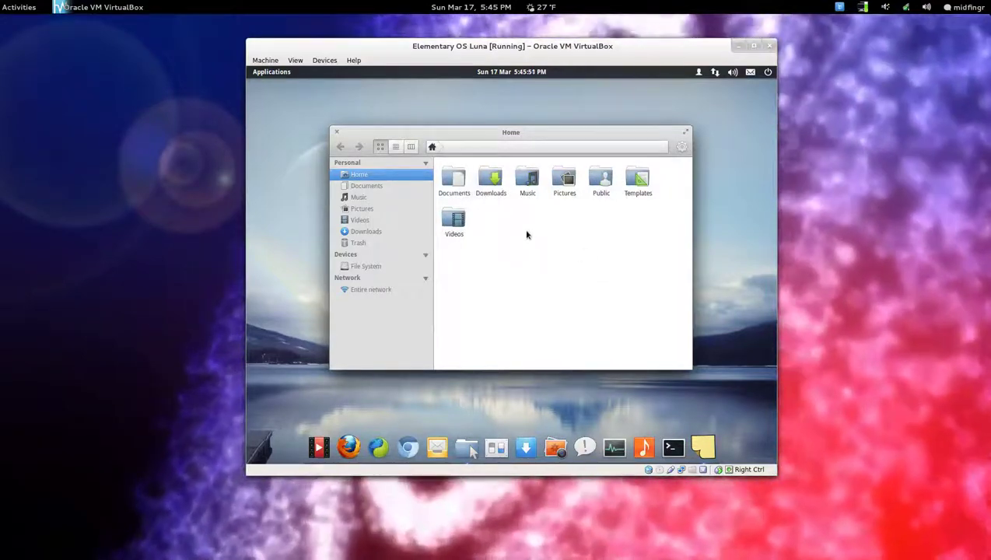
Switch to list and column views and preview Downloads, Music, Pictures, Public and Documents.
{"action": "left_click", "coordinate": [395, 146]}
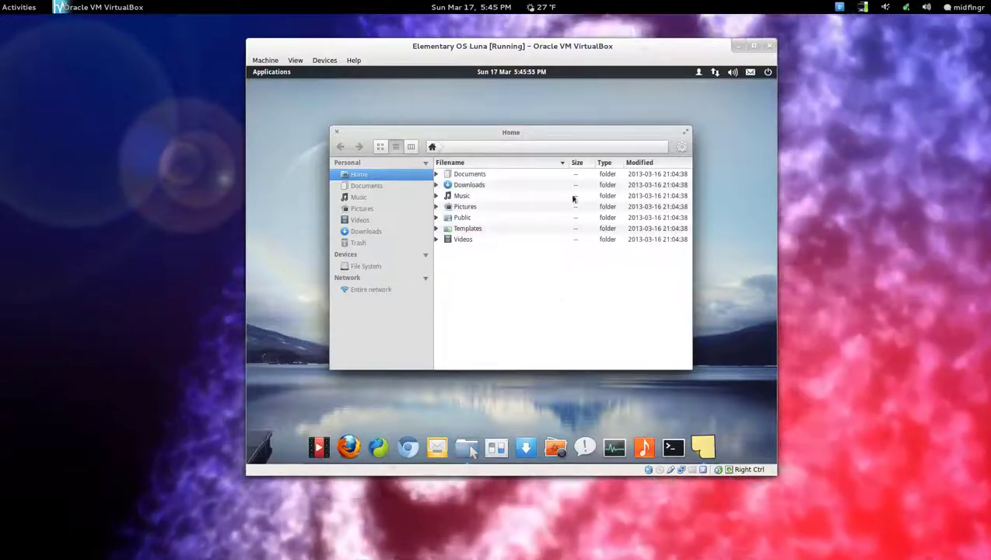
{"action": "left_click", "coordinate": [411, 147]}
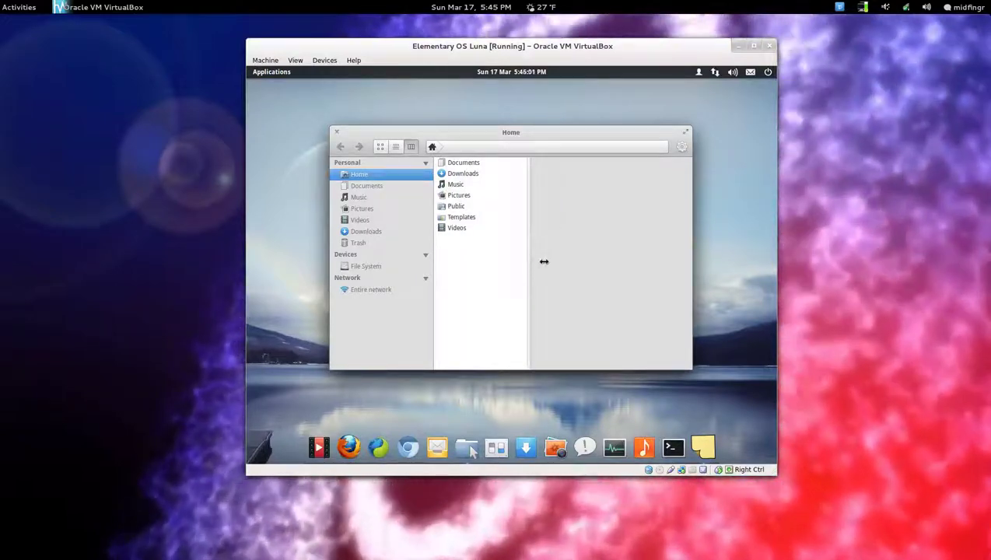
{"action": "left_click", "coordinate": [470, 174]}
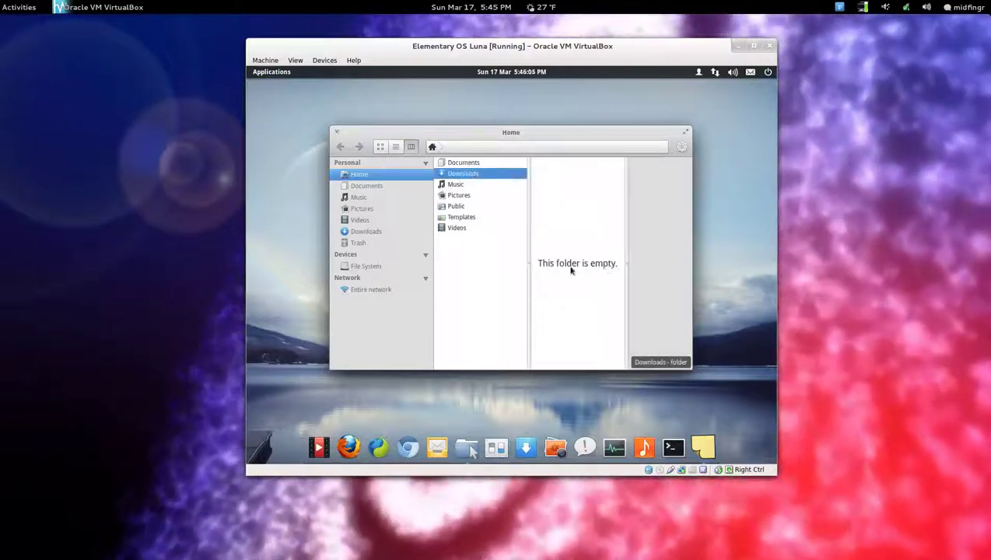
{"action": "left_click", "coordinate": [451, 185]}
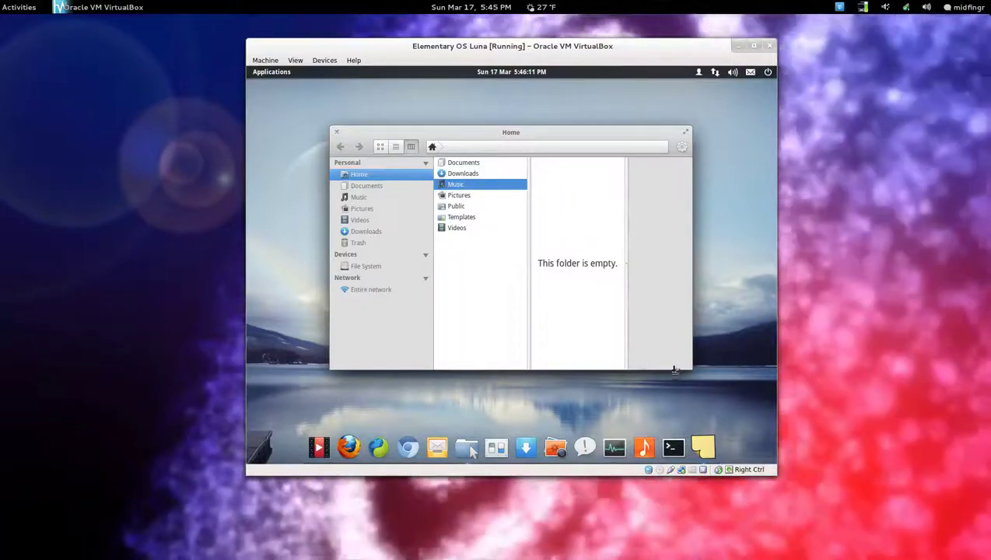
{"action": "left_click", "coordinate": [465, 198]}
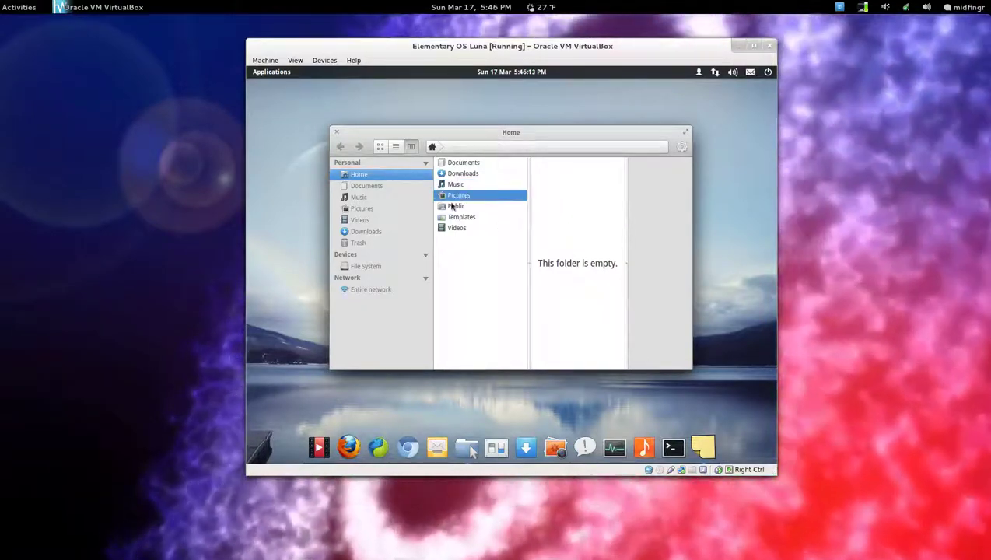
{"action": "left_click", "coordinate": [453, 207]}
{"action": "left_click", "coordinate": [448, 163]}
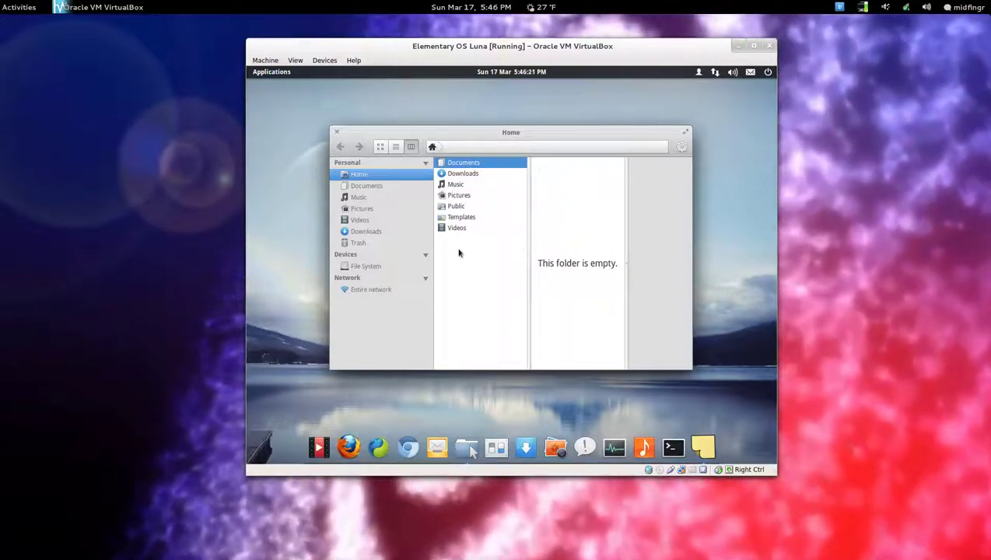
Return the Home folder to icon view with nothing selected.
{"action": "left_click", "coordinate": [395, 146]}
{"action": "left_click", "coordinate": [381, 147]}
{"action": "left_click", "coordinate": [495, 245]}
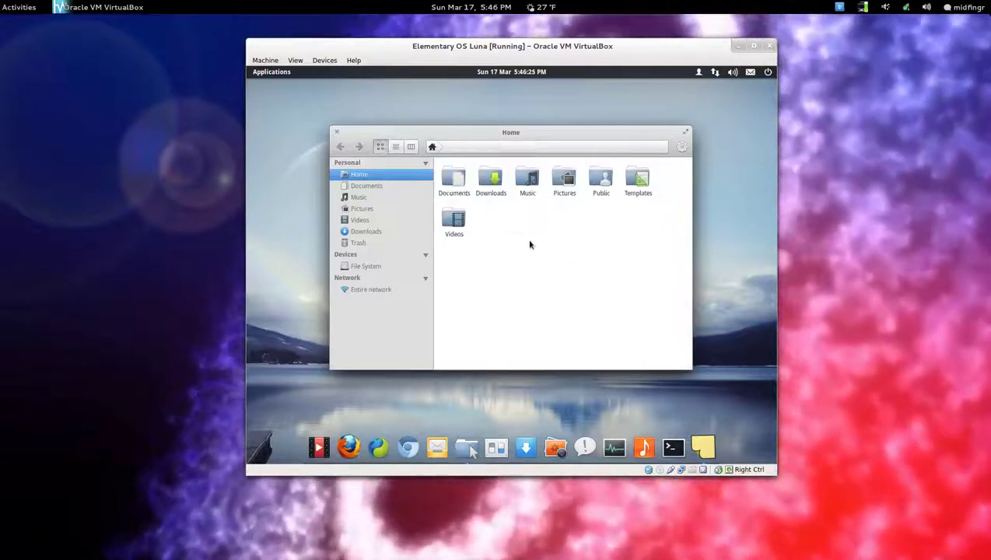
Review the Extensions and General tabs of Files Preferences, close them, and select Documents.
{"action": "left_click", "coordinate": [681, 147]}
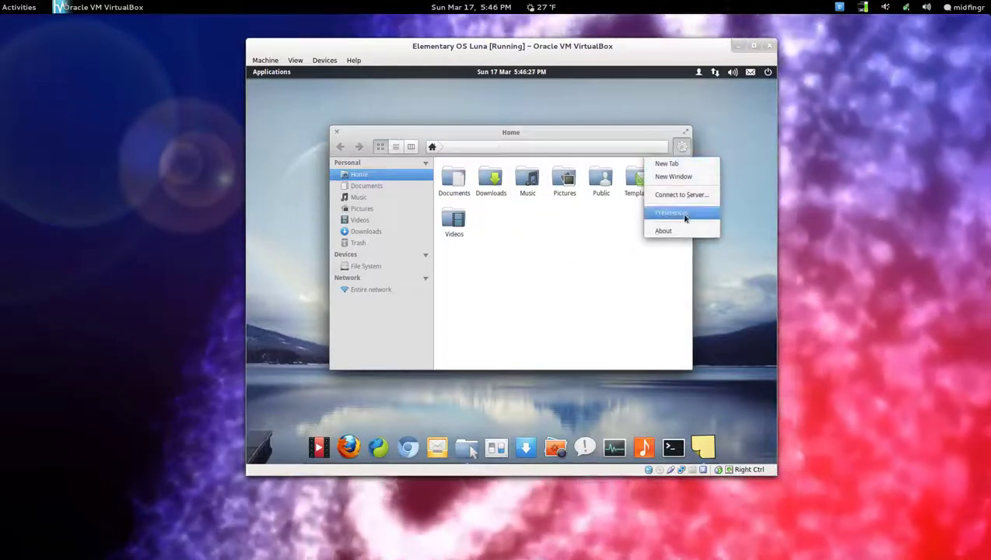
{"action": "left_click", "coordinate": [684, 213]}
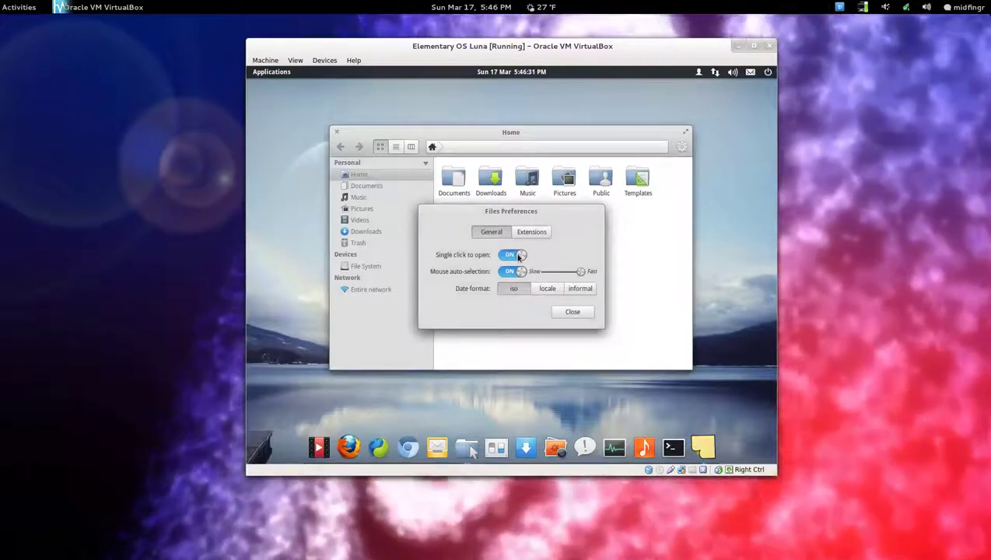
{"action": "left_click", "coordinate": [613, 267]}
{"action": "mouse_move", "coordinate": [459, 184]}
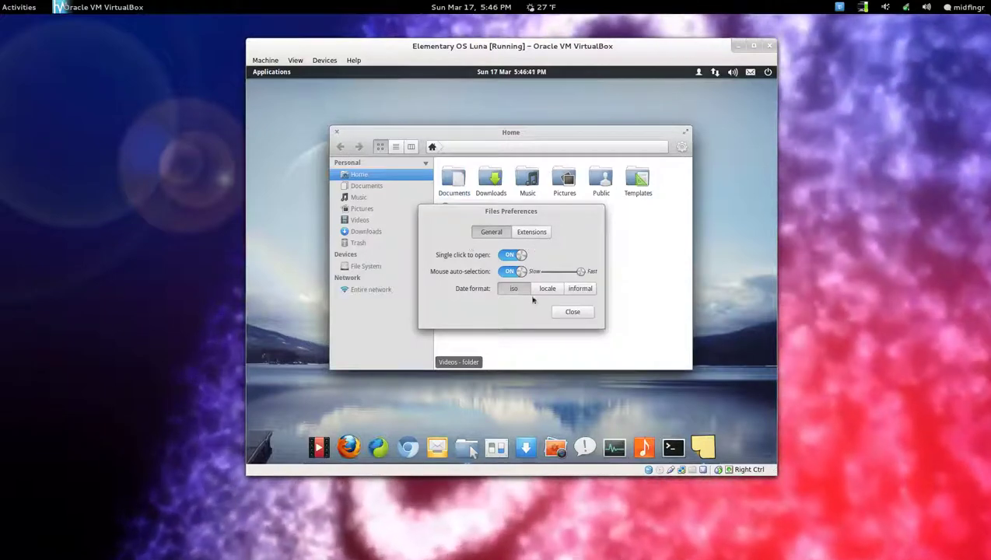
{"action": "left_click", "coordinate": [538, 233]}
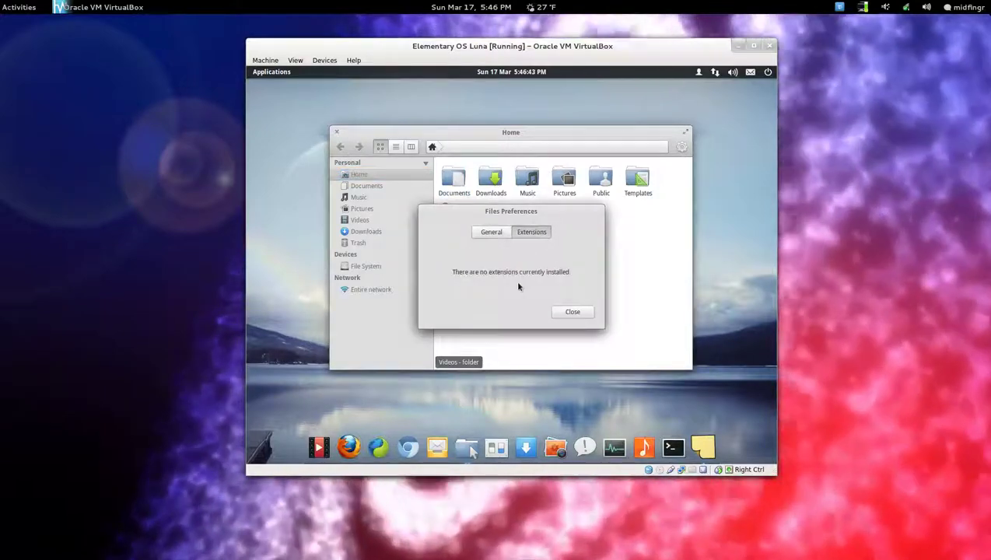
{"action": "left_click", "coordinate": [494, 235]}
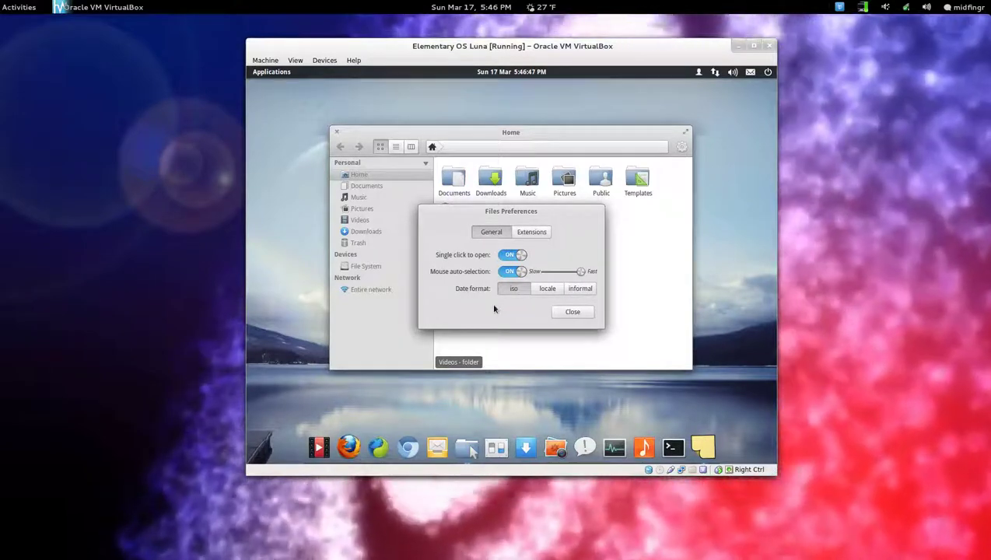
{"action": "left_click", "coordinate": [572, 312]}
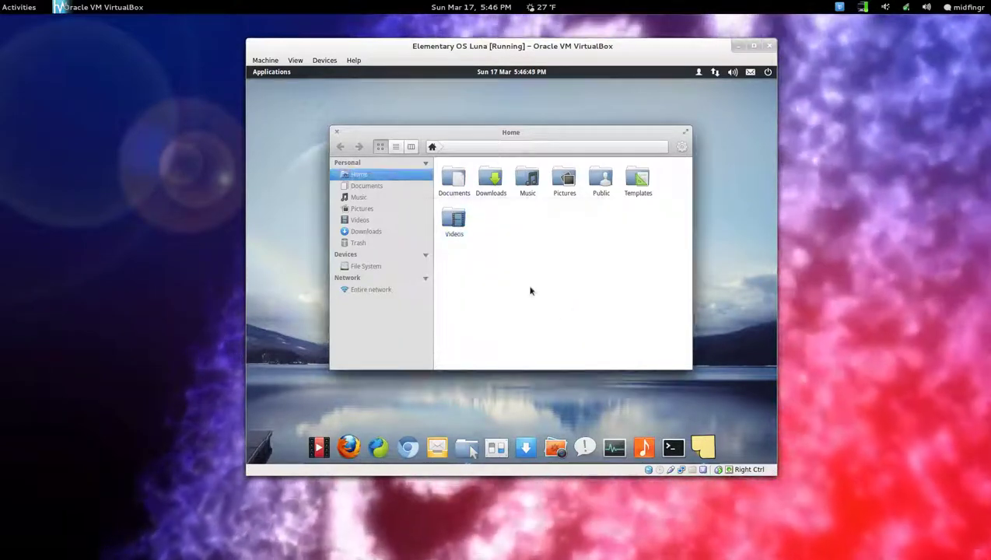
{"action": "left_click", "coordinate": [456, 192]}
Give the Documents folder a colour label and dismiss the update message.
{"action": "right_click", "coordinate": [456, 193]}
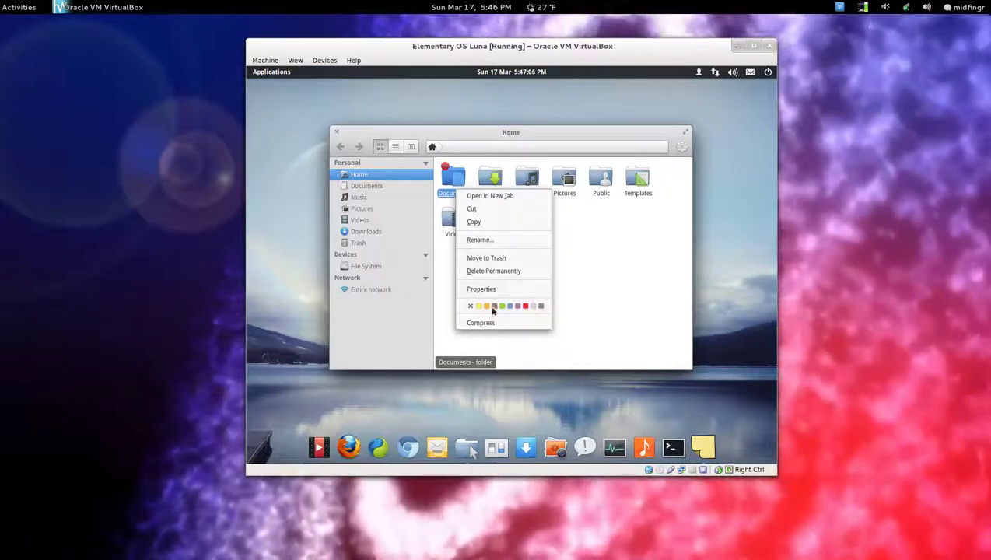
{"action": "left_click", "coordinate": [494, 308]}
{"action": "left_click", "coordinate": [502, 271]}
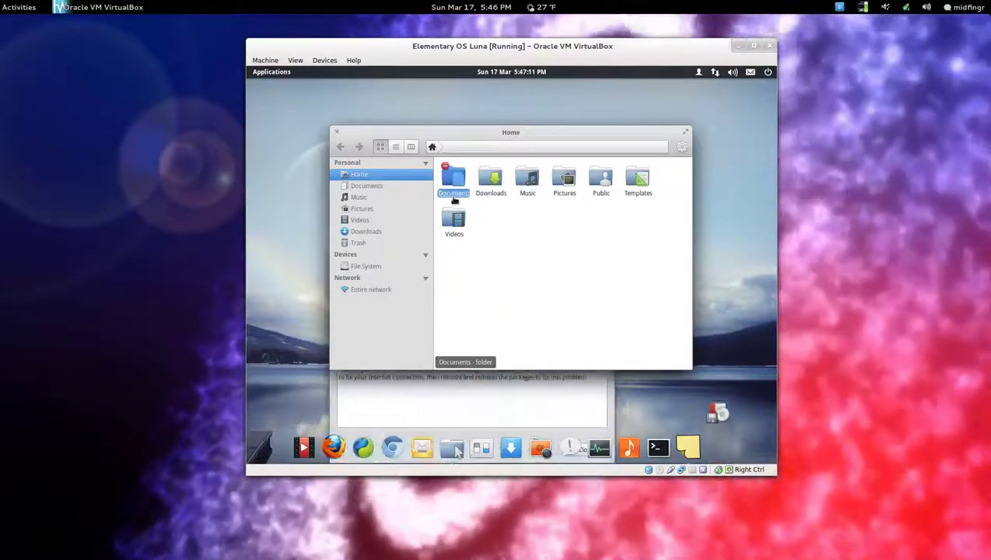
{"action": "left_click", "coordinate": [530, 392]}
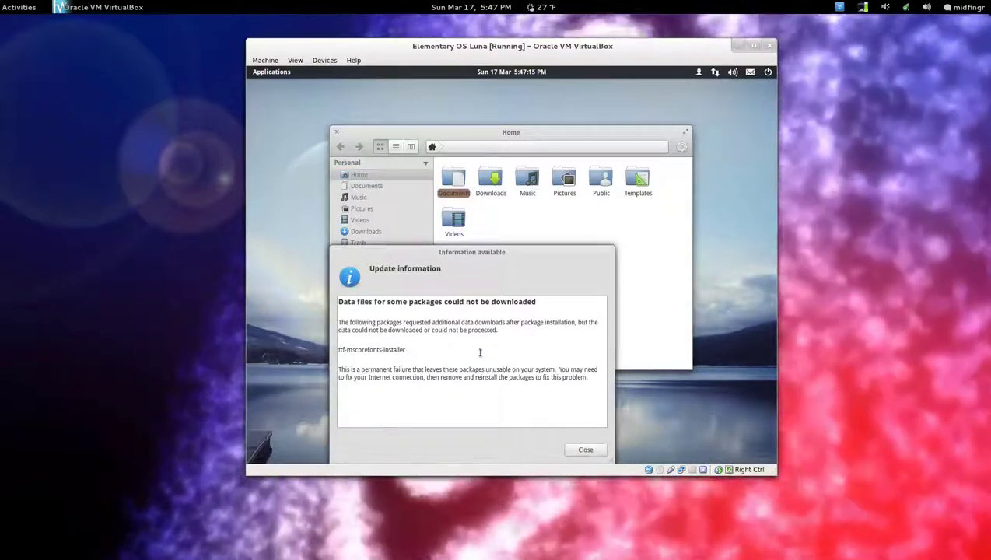
{"action": "left_click", "coordinate": [585, 450]}
Clear the colour label from the Documents folder.
{"action": "left_click", "coordinate": [459, 190]}
{"action": "right_click", "coordinate": [459, 190]}
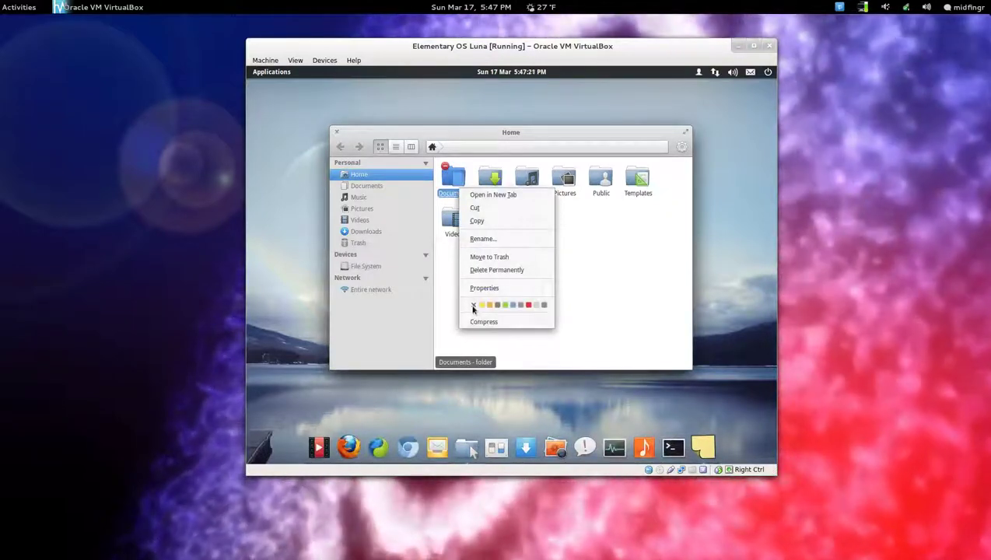
{"action": "left_click", "coordinate": [473, 306]}
{"action": "left_click", "coordinate": [499, 290]}
Check the Home folder's properties and the Files Preferences, then close both.
{"action": "right_click", "coordinate": [514, 249]}
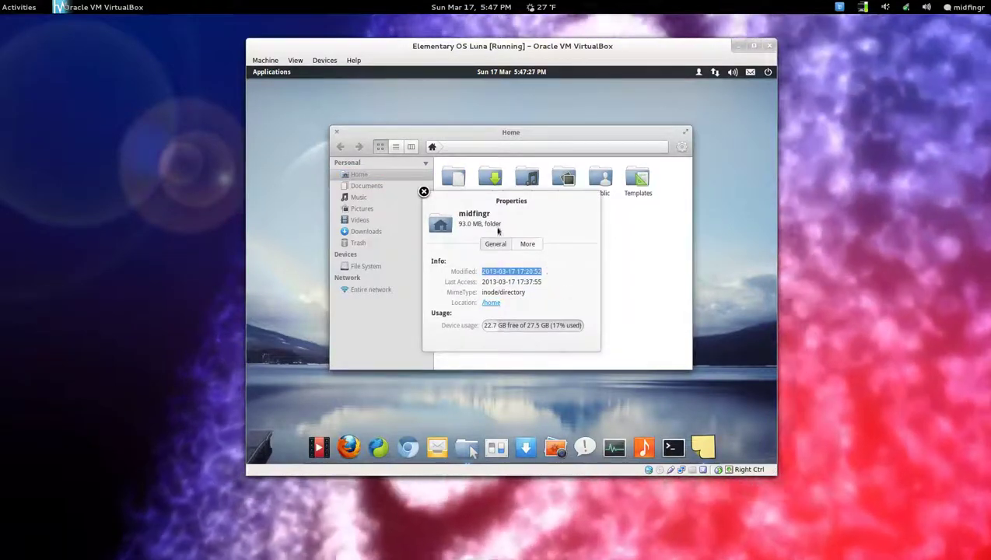
{"action": "left_click", "coordinate": [424, 192]}
{"action": "left_click", "coordinate": [682, 148]}
{"action": "left_click", "coordinate": [685, 214]}
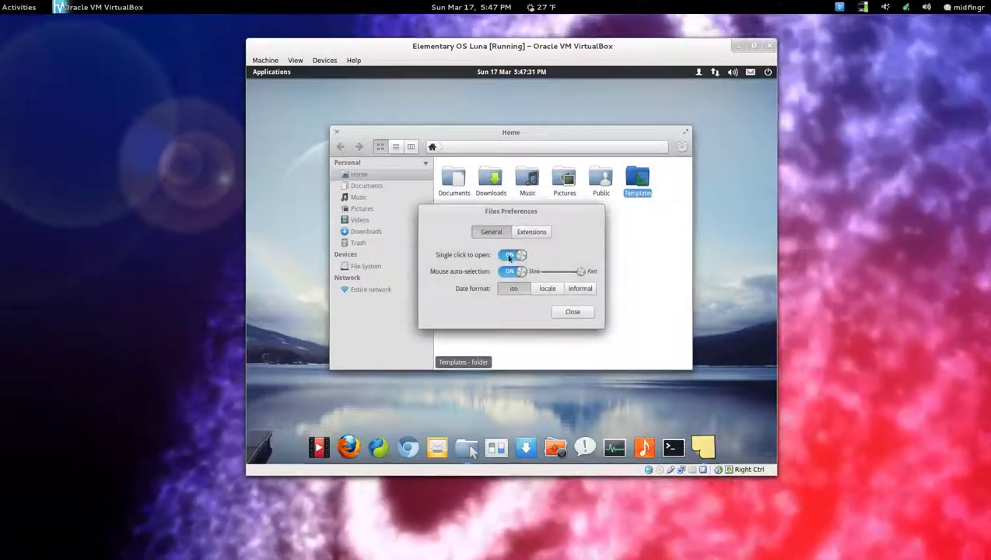
{"action": "left_click", "coordinate": [572, 312]}
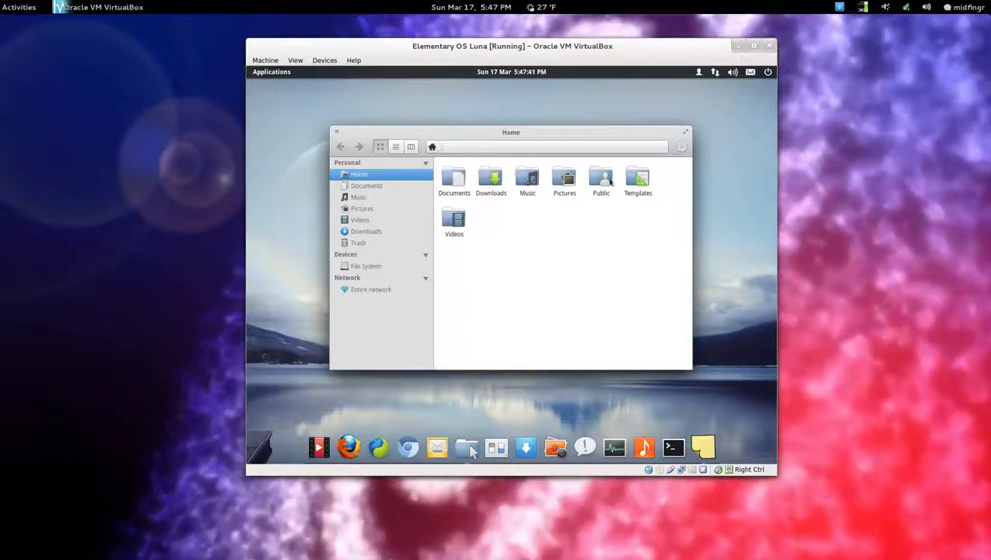
Close Files and launch Midori, minimizing and restoring it from the dock.
{"action": "left_click", "coordinate": [335, 132]}
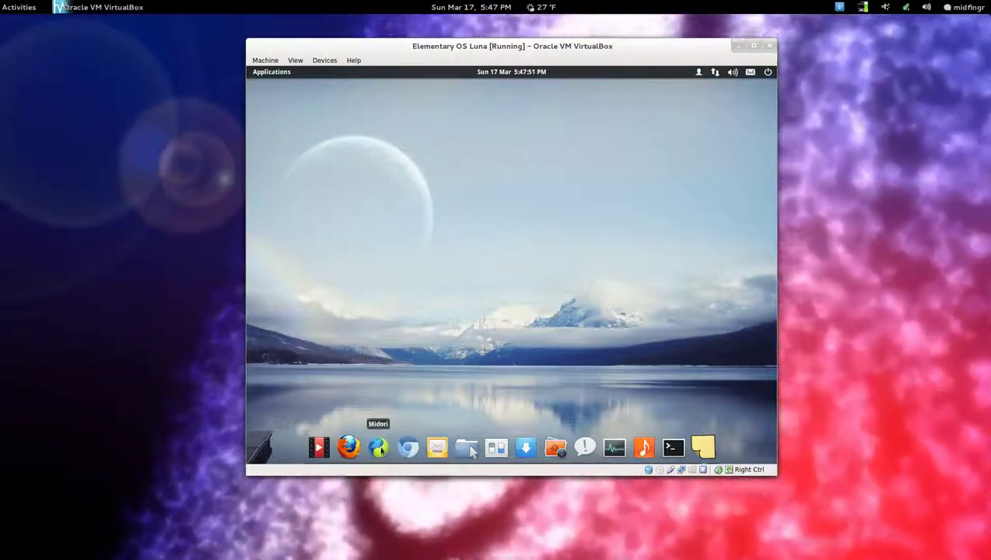
{"action": "left_click", "coordinate": [385, 445]}
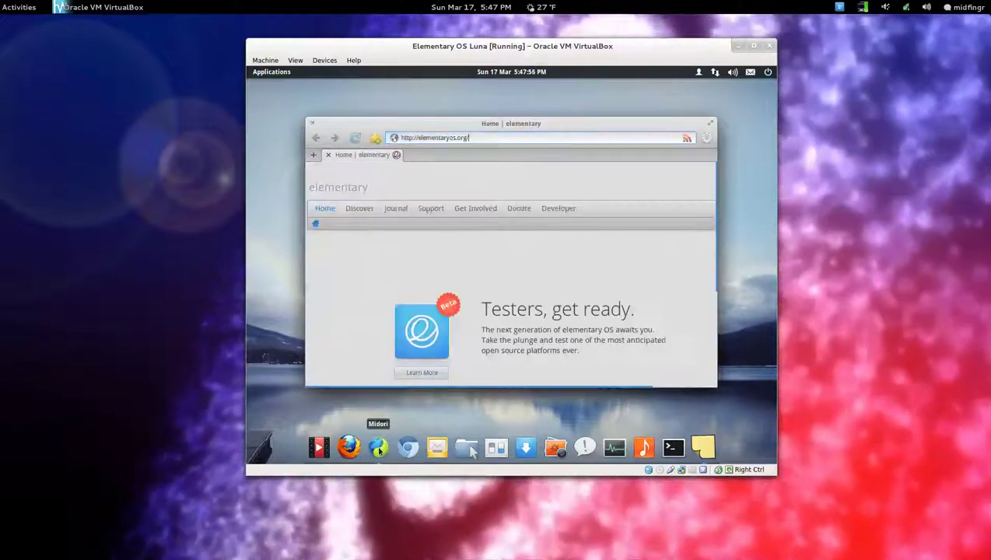
{"action": "left_click", "coordinate": [378, 448]}
{"action": "left_click", "coordinate": [377, 451]}
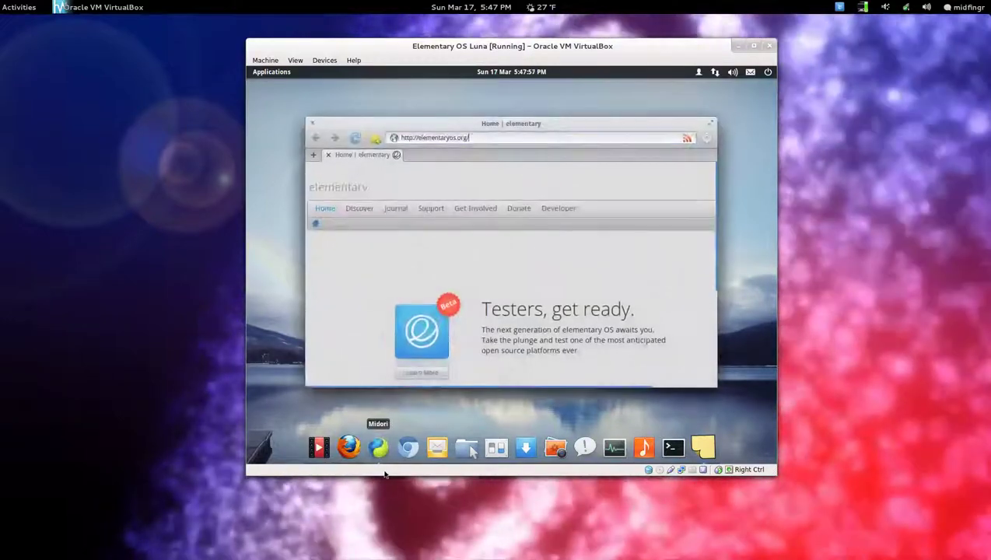
{"action": "left_click", "coordinate": [379, 454]}
{"action": "left_click", "coordinate": [379, 457]}
{"action": "left_click", "coordinate": [383, 458]}
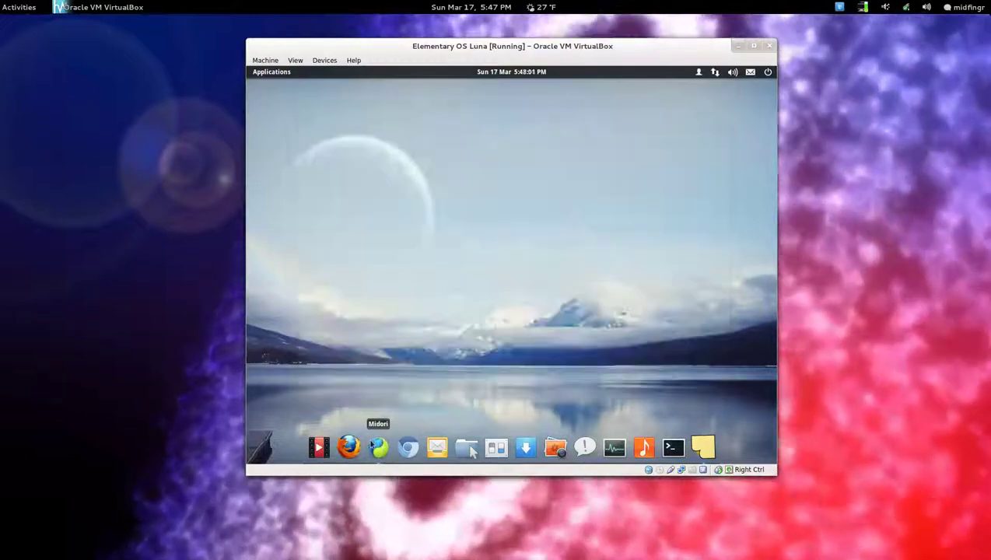
{"action": "left_click", "coordinate": [378, 451]}
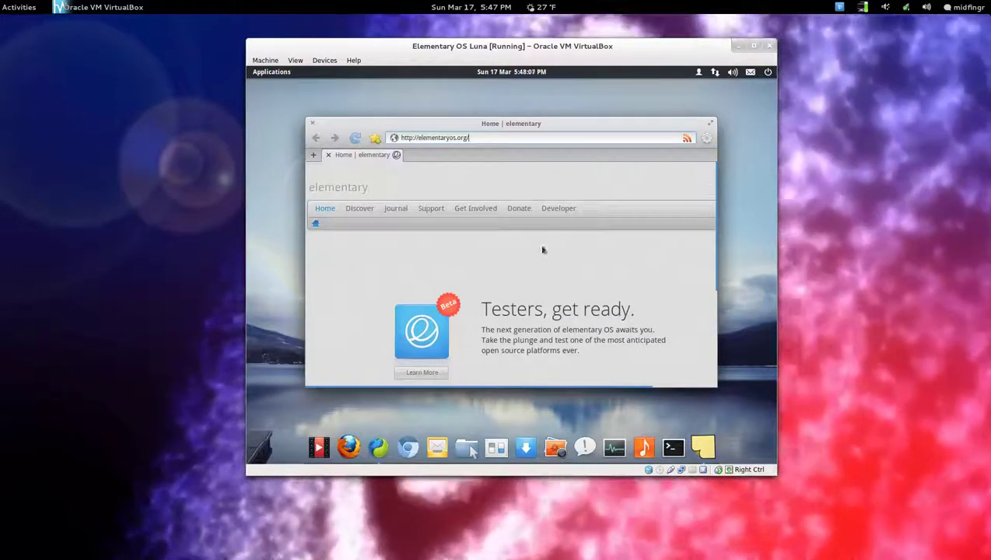
Browse Midori's Behavior and Extensions preferences, including the Advertisement blocker filters, then close.
{"action": "left_click", "coordinate": [706, 138]}
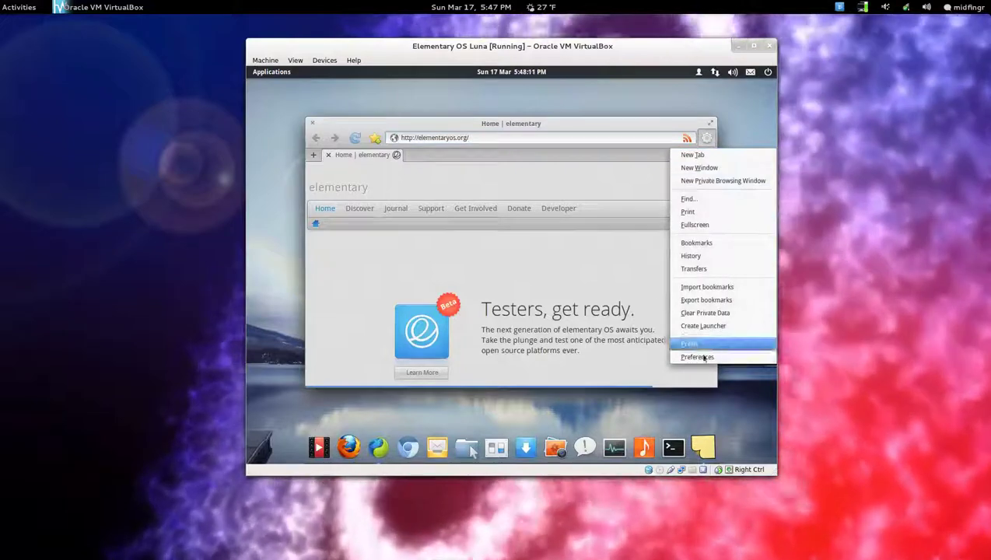
{"action": "left_click", "coordinate": [694, 357]}
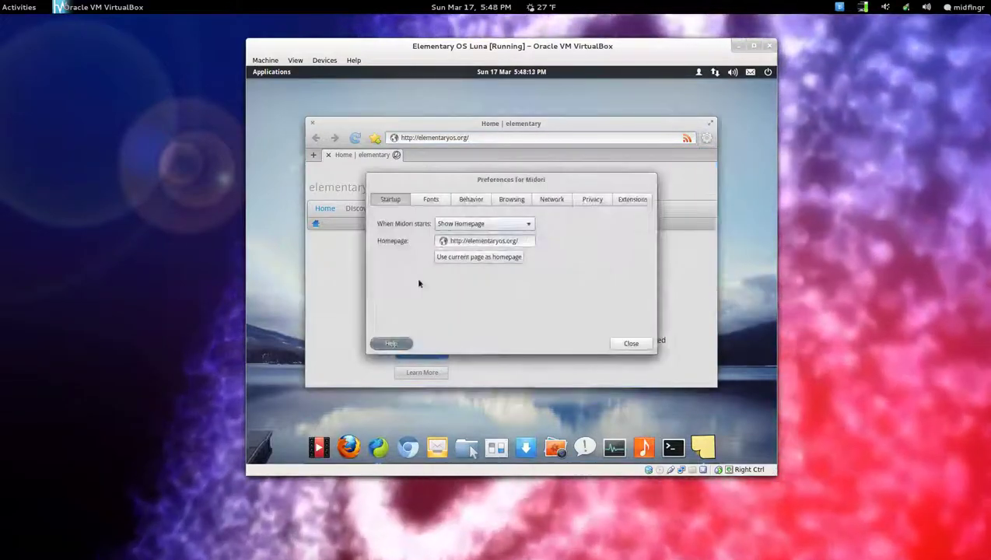
{"action": "left_click", "coordinate": [473, 199]}
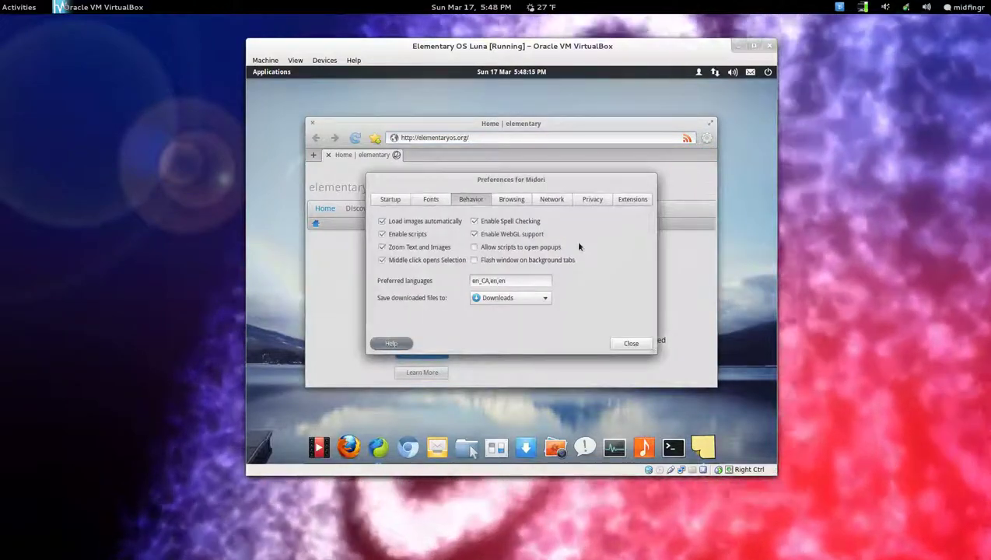
{"action": "left_click", "coordinate": [636, 200]}
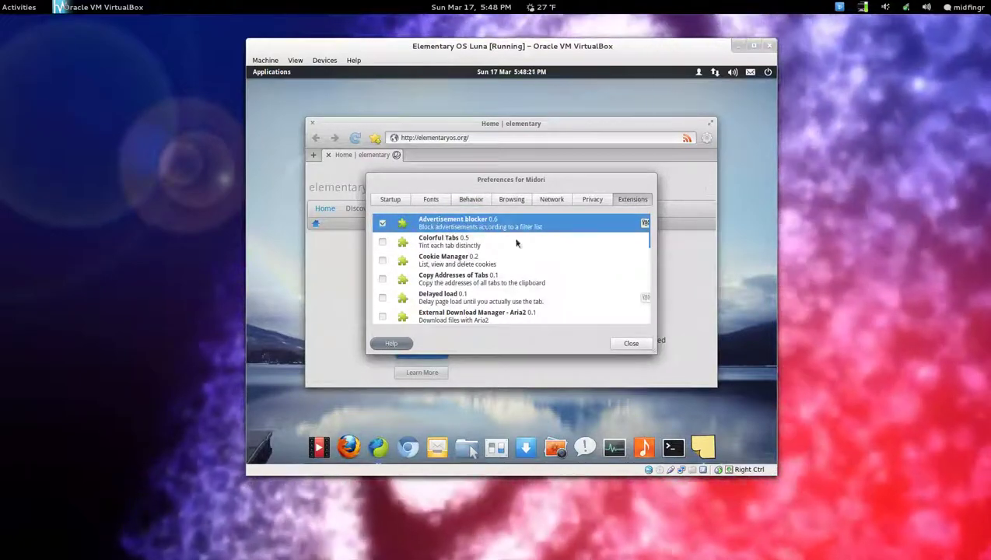
{"action": "left_click", "coordinate": [645, 224]}
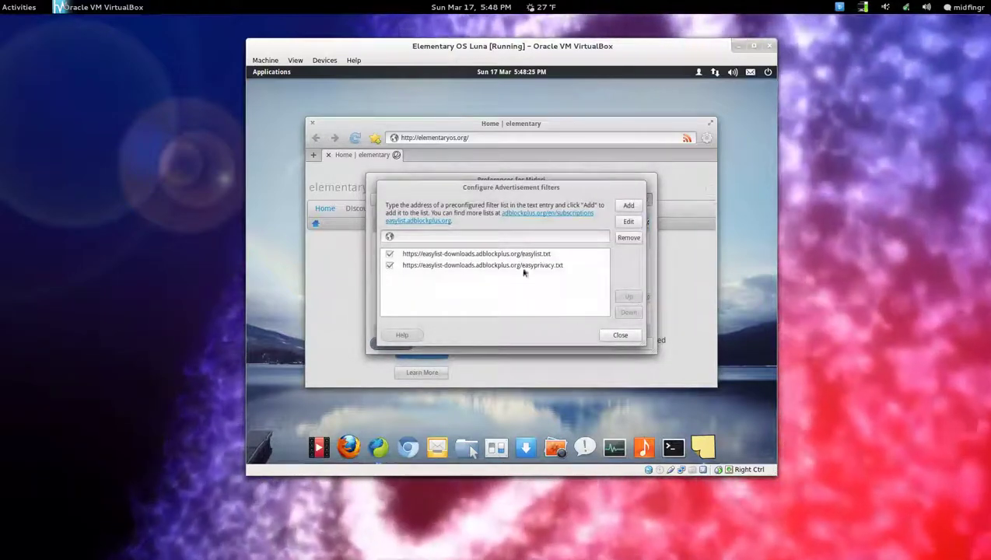
{"action": "left_click", "coordinate": [611, 335]}
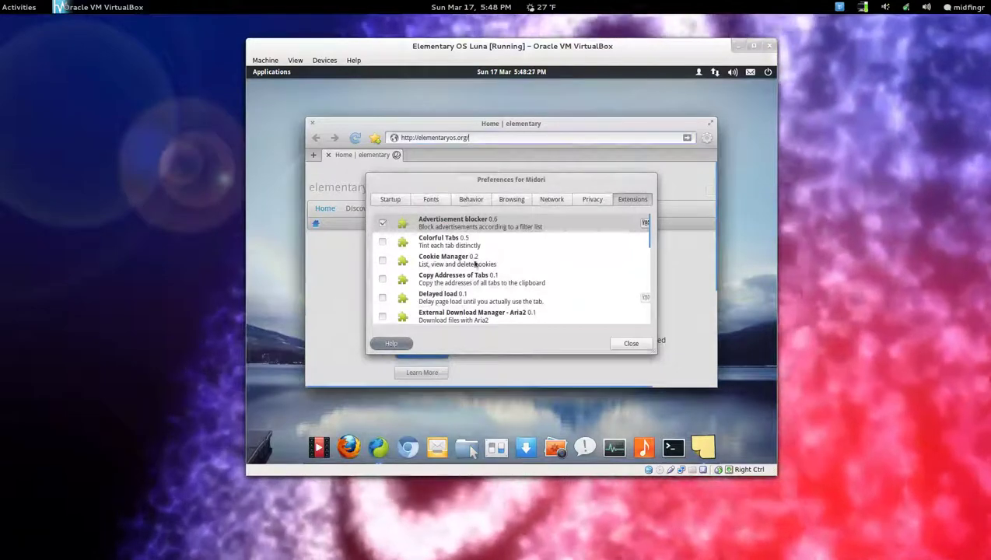
{"action": "scroll", "coordinate": [485, 266], "scroll_direction": "down", "scroll_amount": 5}
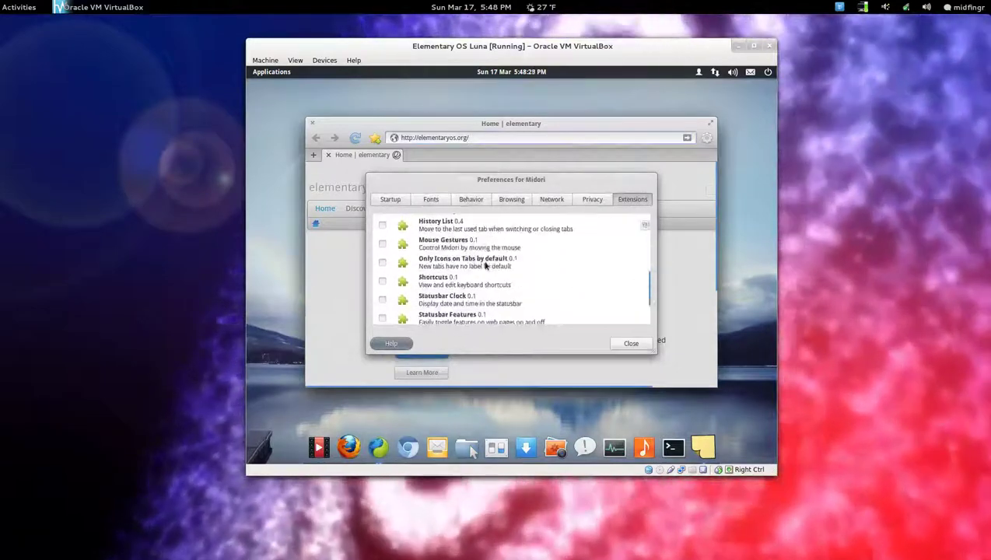
{"action": "scroll", "coordinate": [486, 265], "scroll_direction": "down", "scroll_amount": 2}
{"action": "left_click", "coordinate": [630, 344]}
Reopen Midori preferences and keep new tabs set to Show Speed Dial under Browsing.
{"action": "left_click", "coordinate": [706, 137]}
{"action": "left_click", "coordinate": [700, 358]}
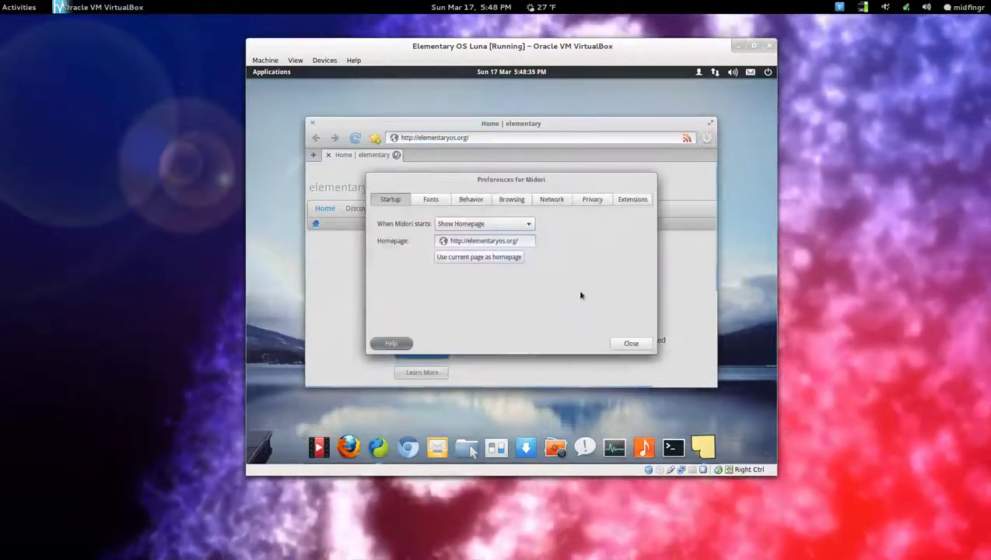
{"action": "left_click", "coordinate": [429, 200]}
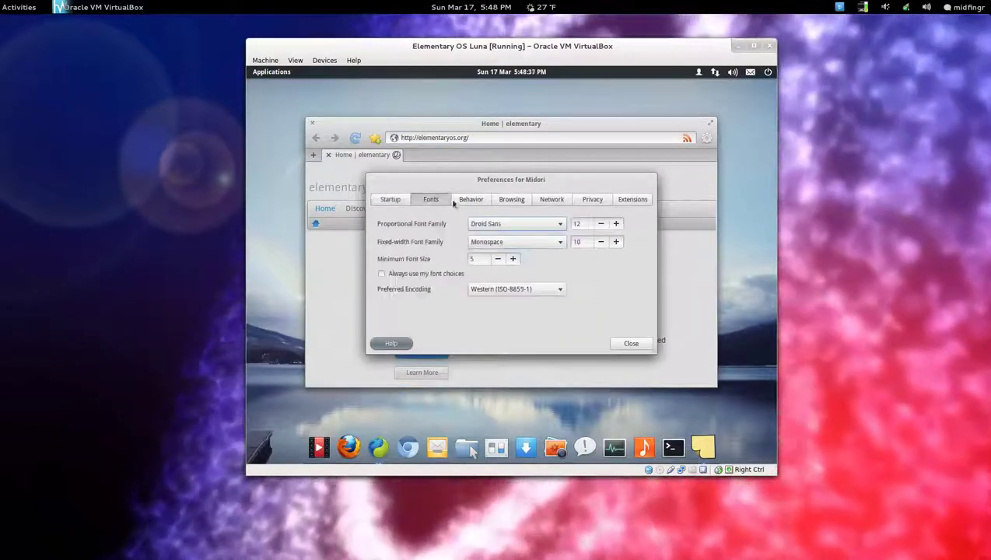
{"action": "left_click", "coordinate": [464, 202]}
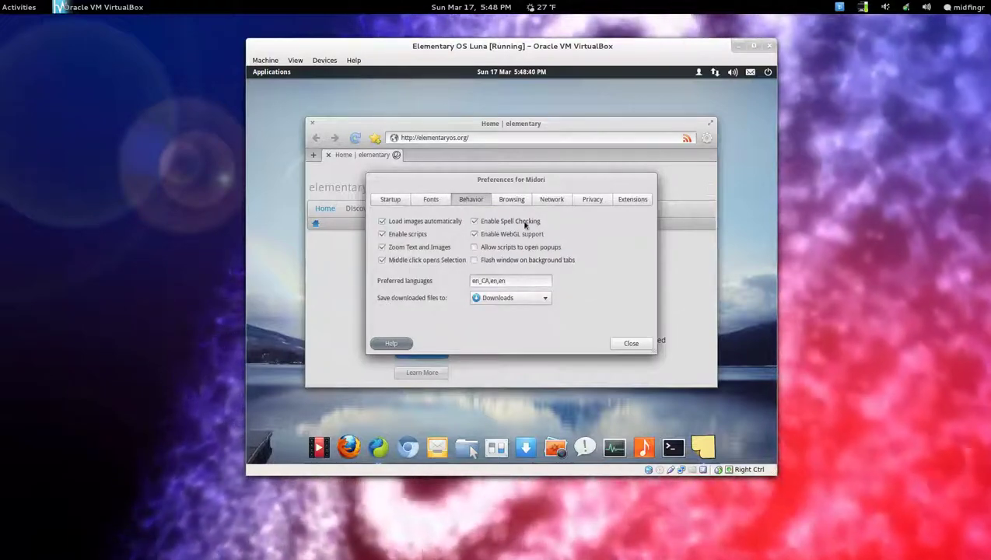
{"action": "left_click", "coordinate": [516, 203]}
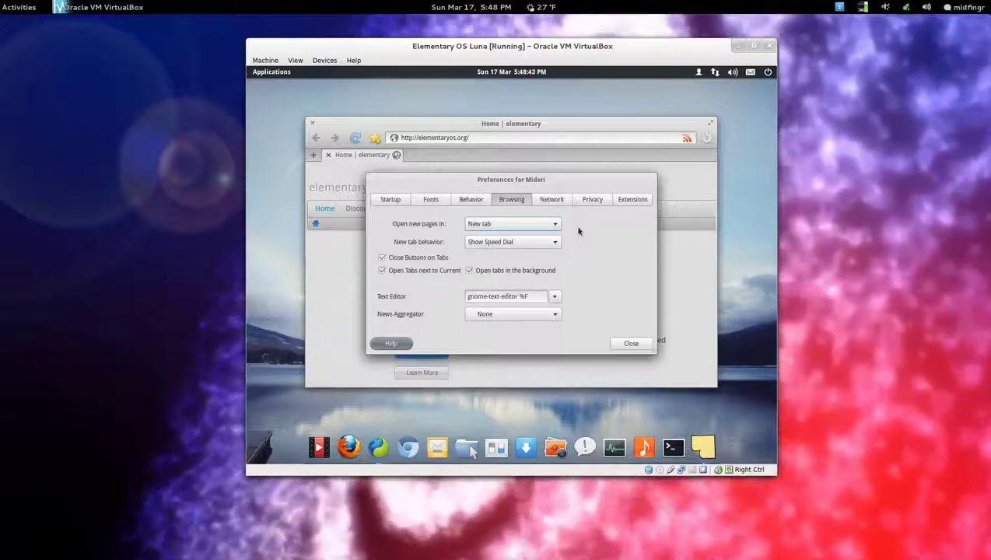
{"action": "left_click", "coordinate": [531, 246]}
{"action": "left_click", "coordinate": [528, 243]}
Open a new Speed Dial tab, cancel adding a shortcut, and close Midori.
{"action": "left_click", "coordinate": [630, 344]}
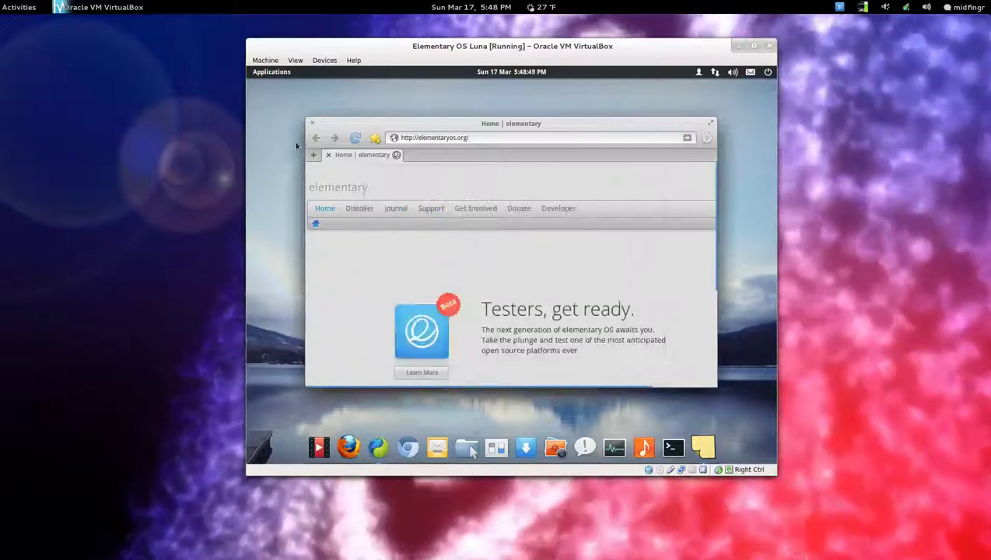
{"action": "left_click", "coordinate": [312, 155]}
{"action": "left_click", "coordinate": [407, 218]}
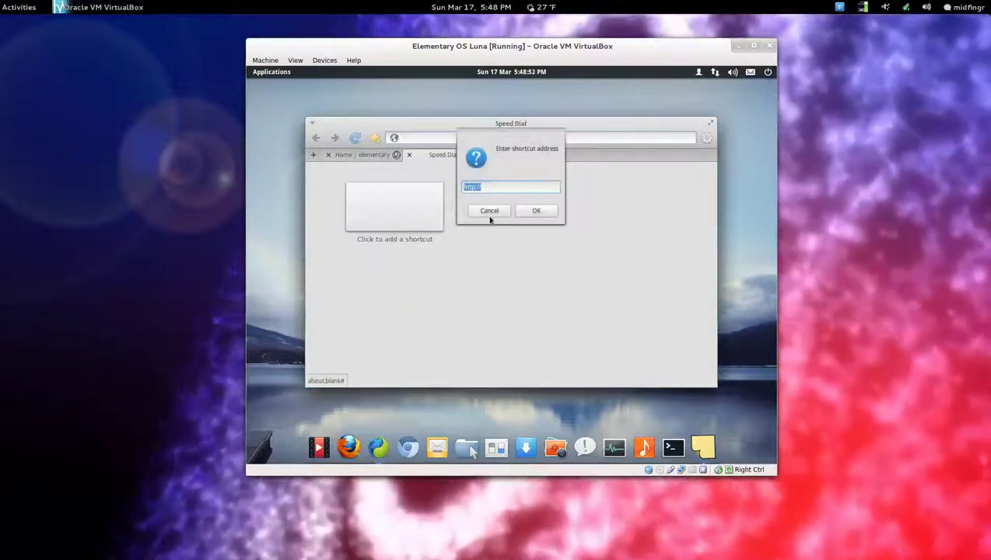
{"action": "left_click", "coordinate": [489, 211]}
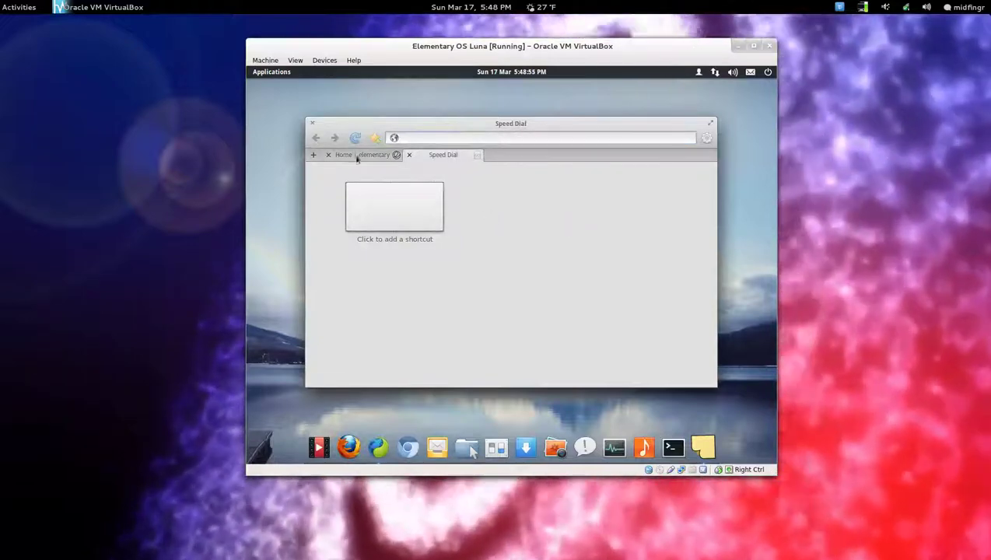
{"action": "left_click", "coordinate": [313, 124]}
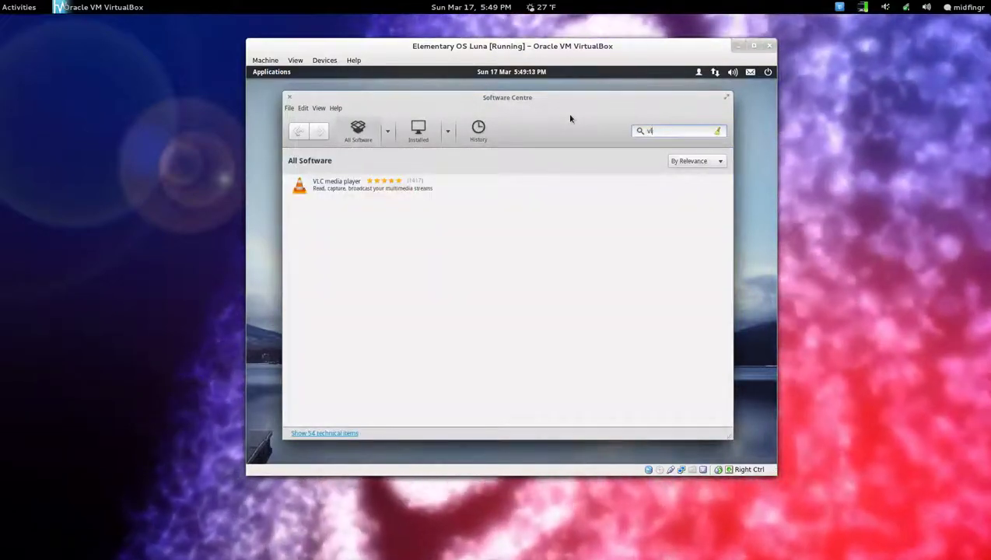
{"action": "key", "text": "BackSpace"}
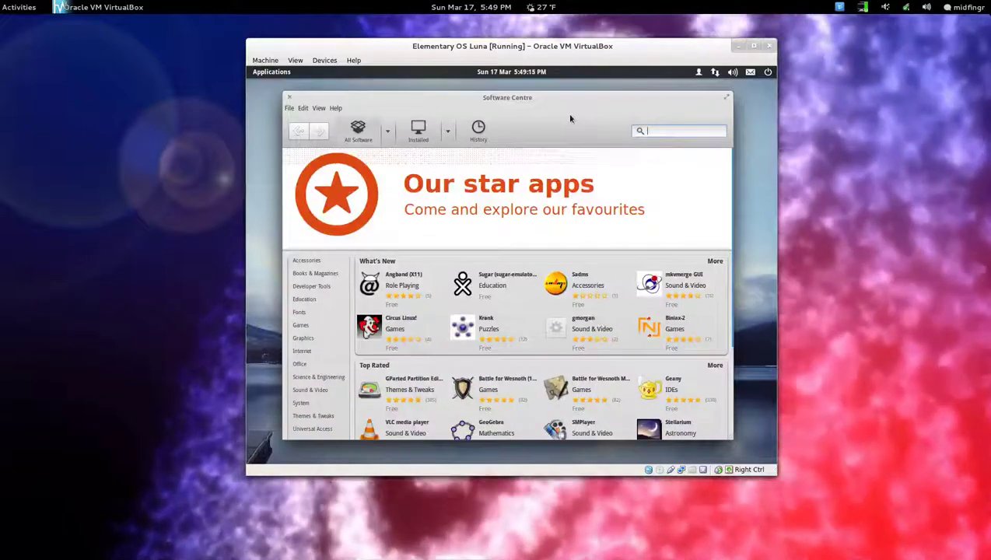
{"action": "type", "text": "con"}
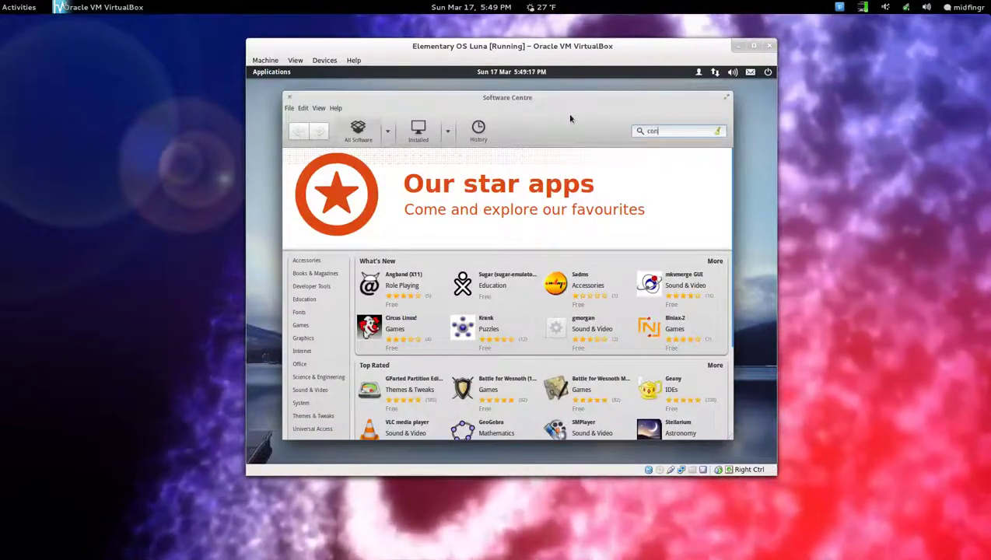
{"action": "type", "text": "ky"}
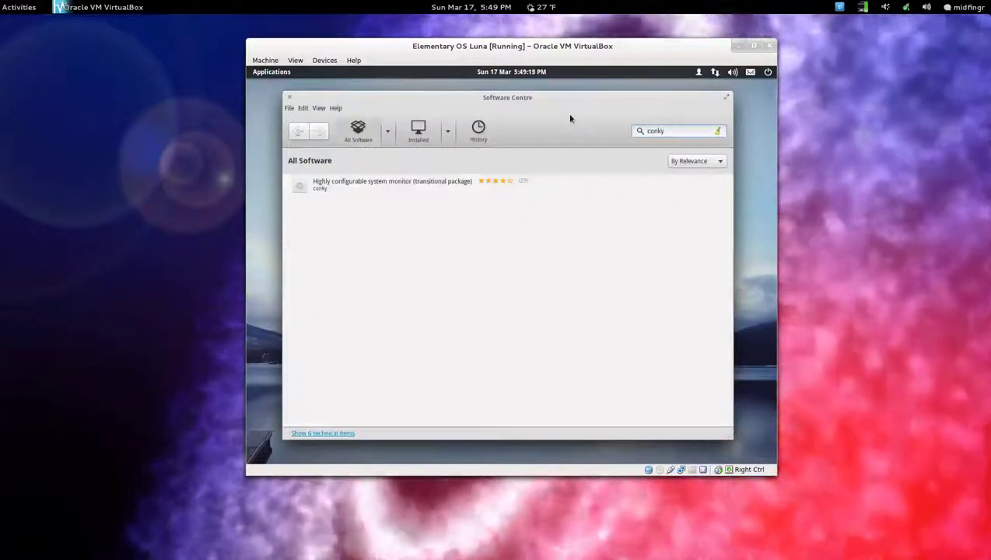
{"action": "key", "text": "BackSpace"}
{"action": "key", "text": "BackSpace"}
{"action": "key", "text": "BackSpace"}
{"action": "key", "text": "BackSpace"}
{"action": "key", "text": "BackSpace"}
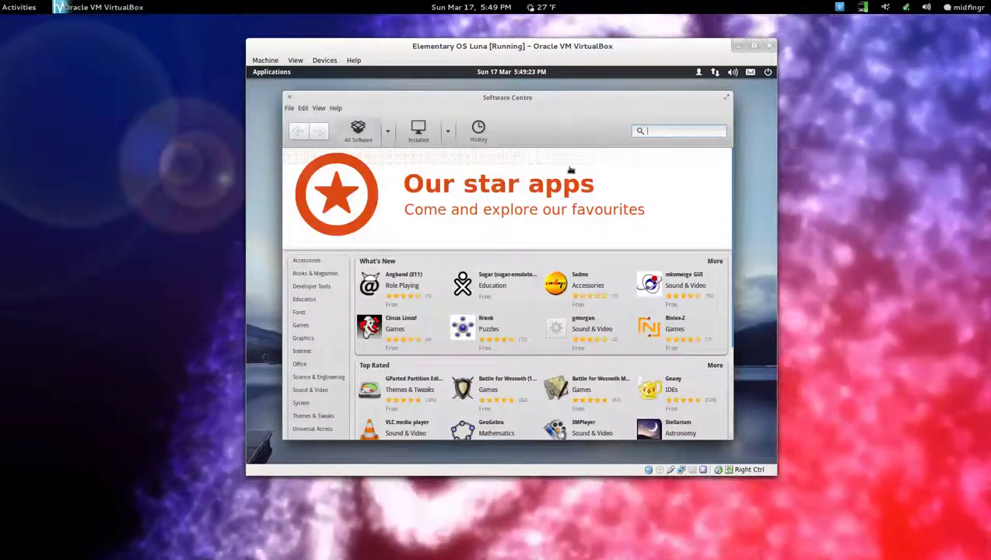
{"action": "scroll", "coordinate": [575, 327], "scroll_direction": "down", "scroll_amount": 2}
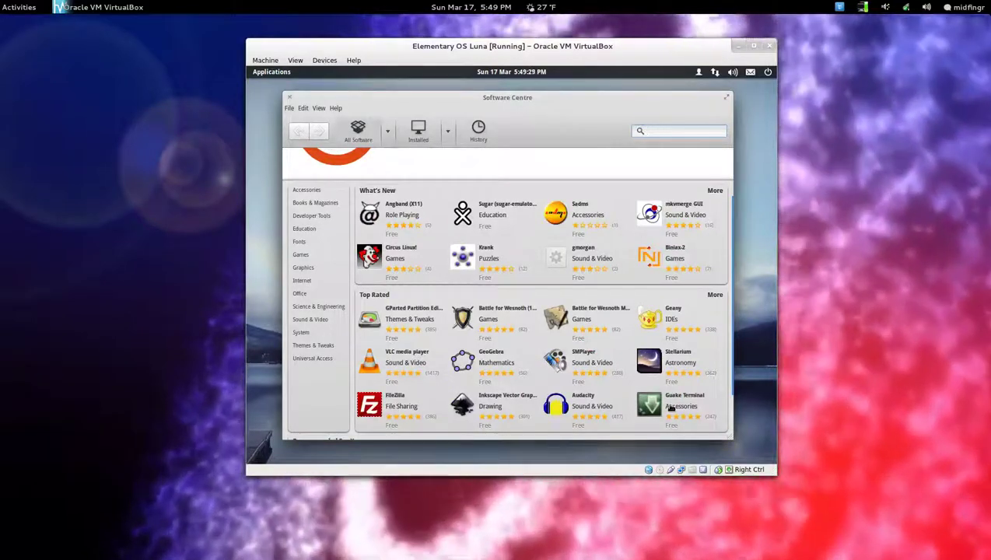
{"action": "scroll", "coordinate": [538, 244], "scroll_direction": "up", "scroll_amount": 1}
{"action": "scroll", "coordinate": [538, 243], "scroll_direction": "up", "scroll_amount": 1}
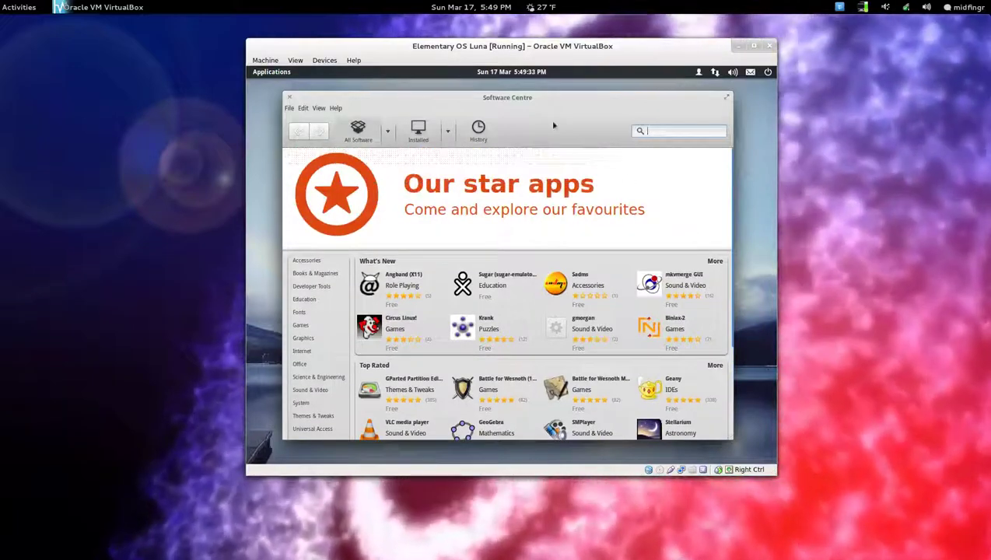
{"action": "left_click", "coordinate": [289, 98]}
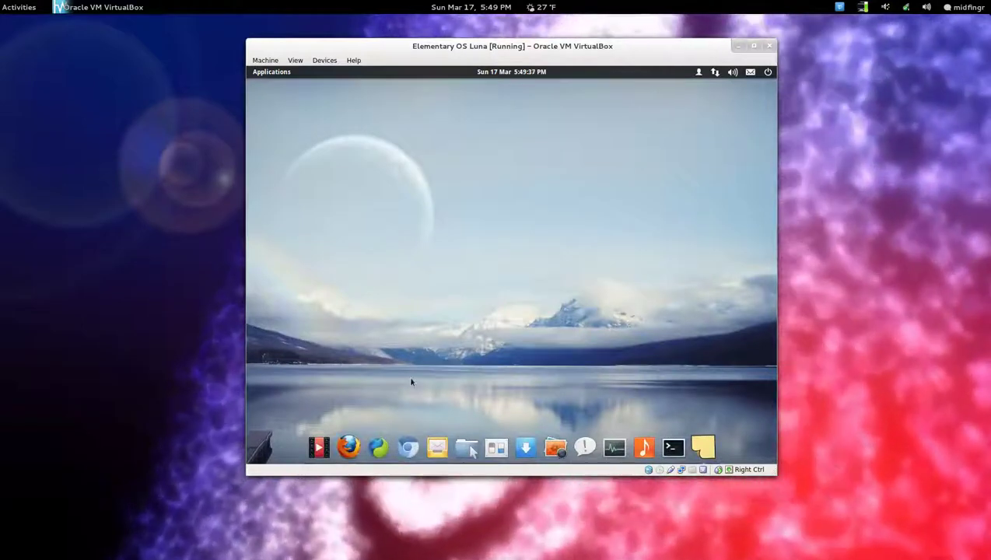
Open System Settings' Defaults pane and check the Web Browser choices, leaving Midori.
{"action": "left_click", "coordinate": [497, 448]}
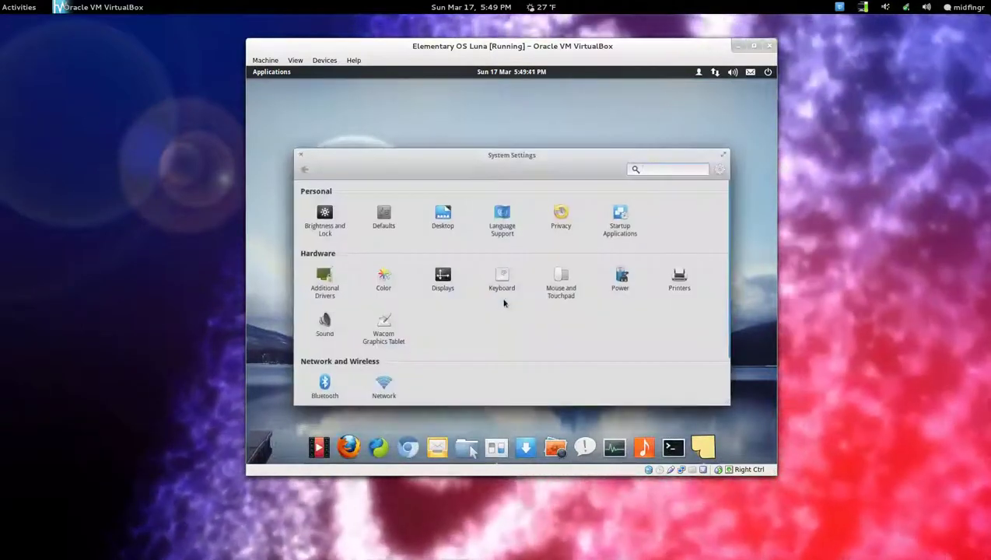
{"action": "left_click", "coordinate": [384, 217]}
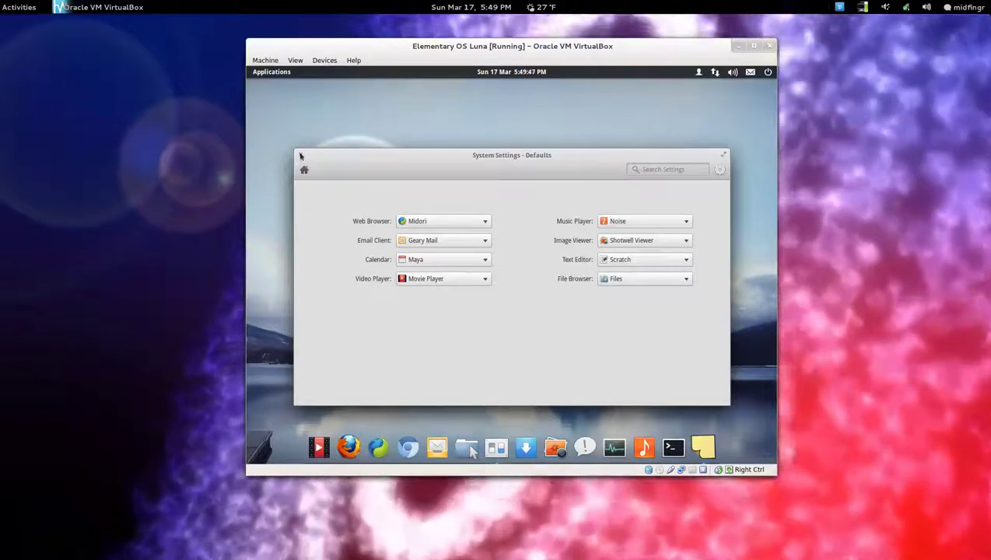
{"action": "left_click", "coordinate": [425, 222]}
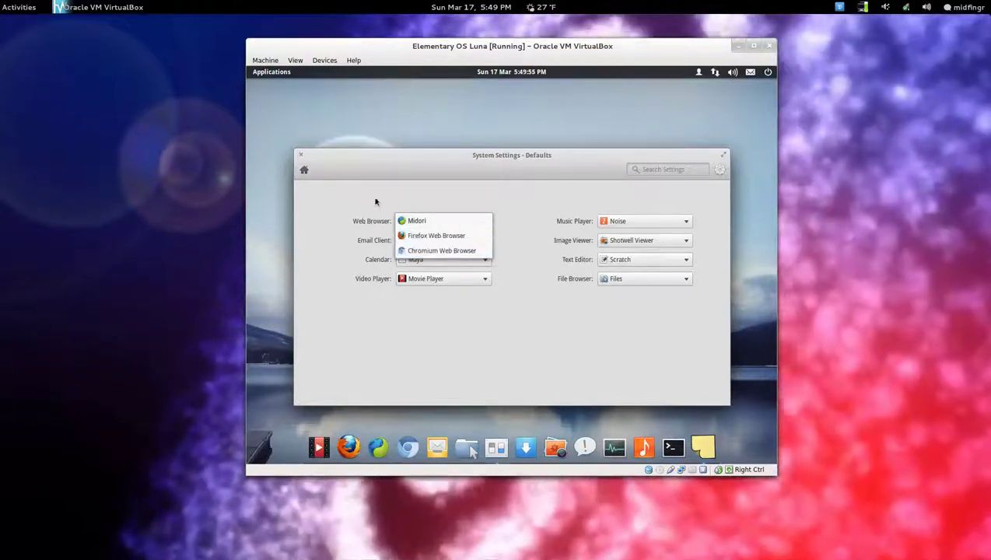
{"action": "left_click", "coordinate": [368, 199]}
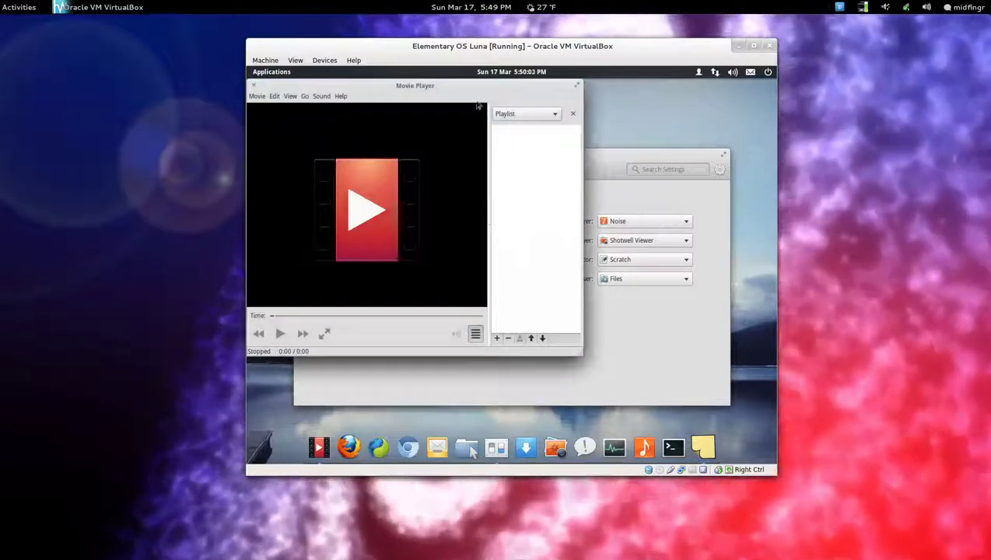
{"action": "left_click", "coordinate": [341, 96]}
{"action": "left_click", "coordinate": [365, 157]}
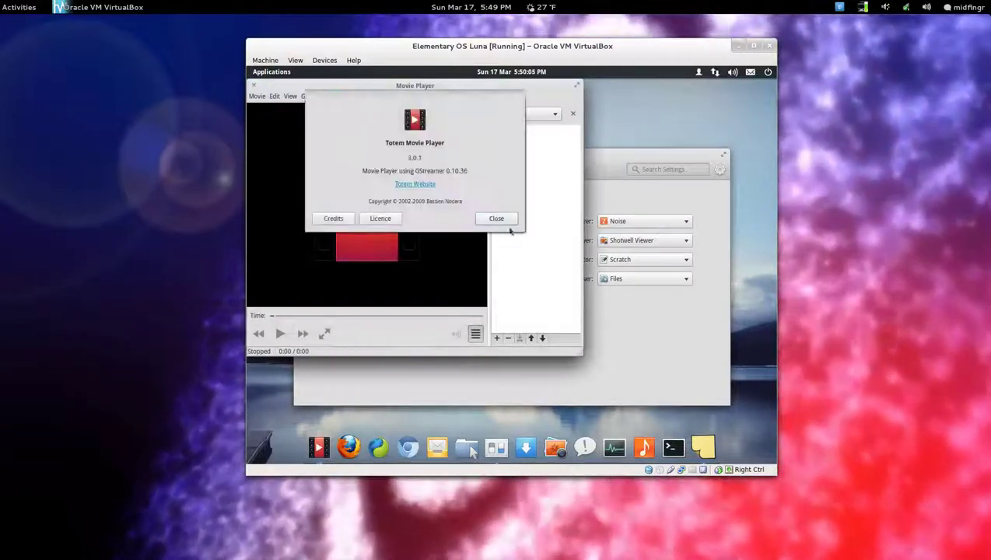
{"action": "left_click", "coordinate": [496, 219]}
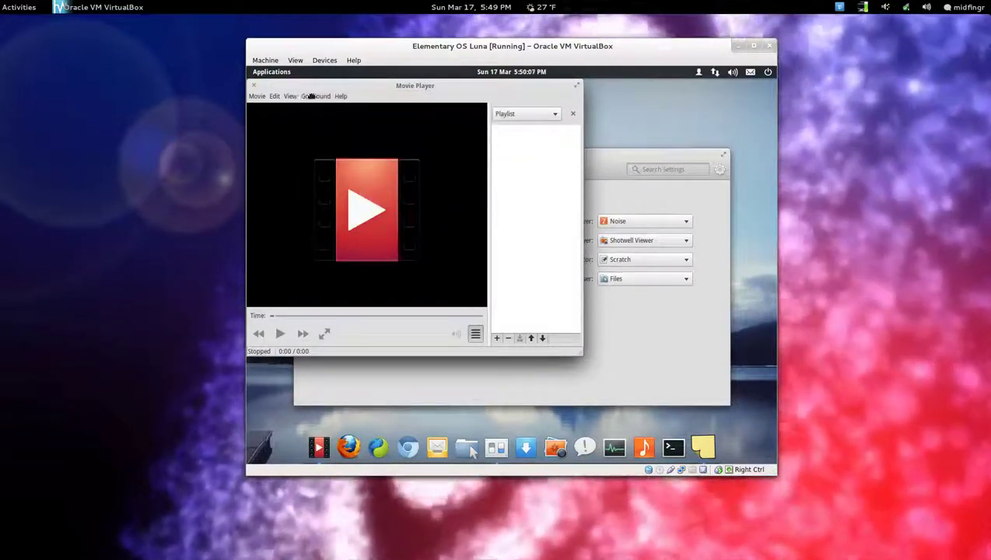
{"action": "left_click_drag", "start_coordinate": [269, 106], "coordinate": [367, 129]}
{"action": "left_click", "coordinate": [350, 109]}
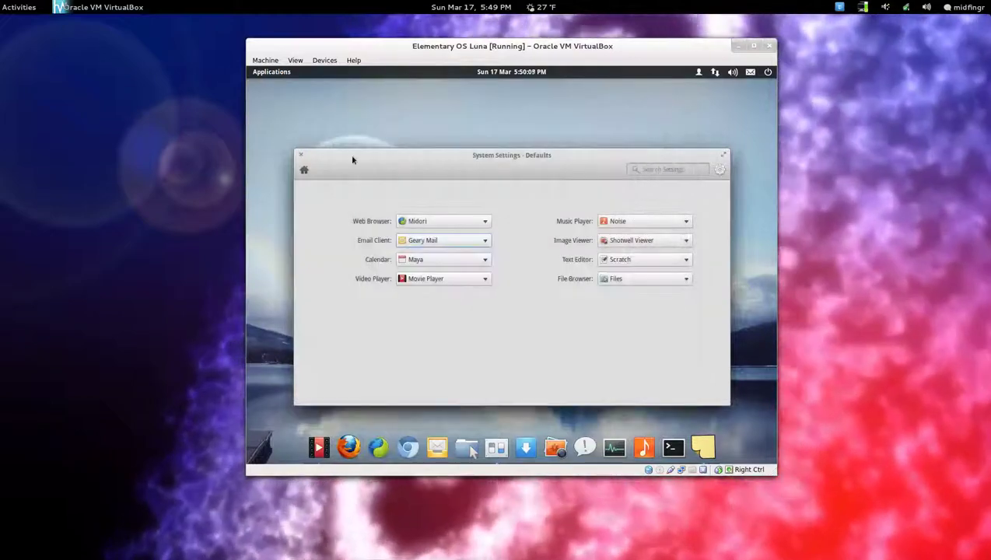
{"action": "left_click", "coordinate": [495, 450]}
{"action": "left_click", "coordinate": [496, 449]}
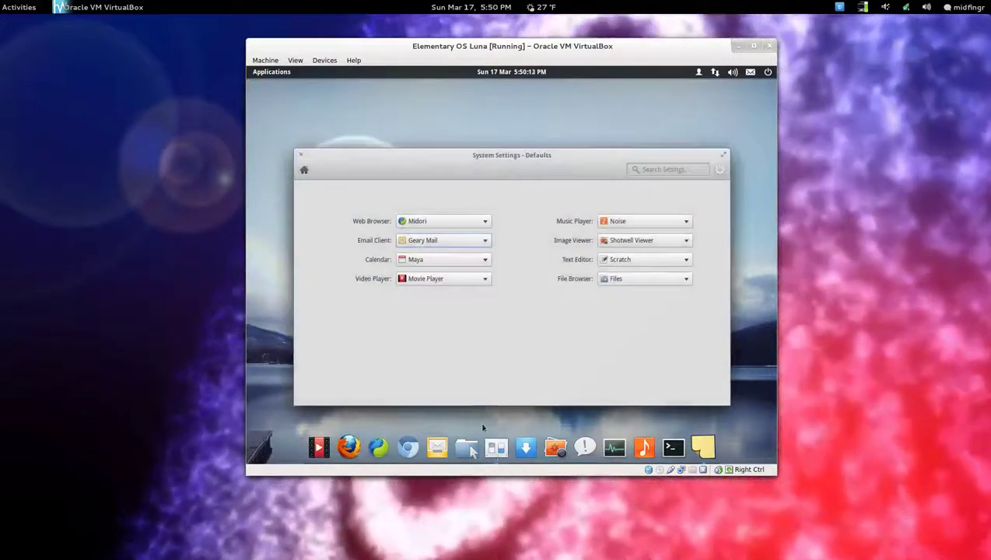
{"action": "left_click", "coordinate": [467, 448]}
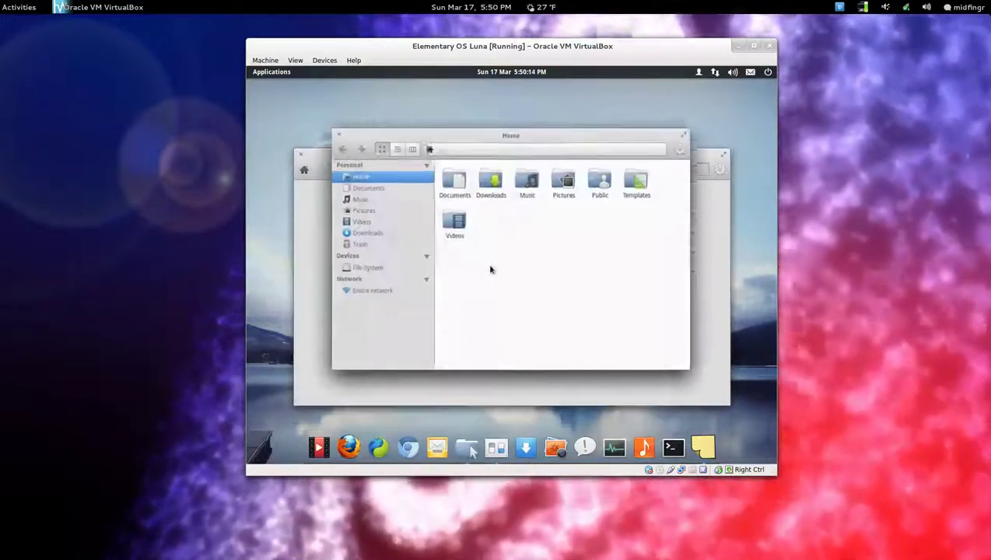
{"action": "left_click_drag", "start_coordinate": [540, 136], "coordinate": [610, 71]}
{"action": "double_click", "coordinate": [601, 85]}
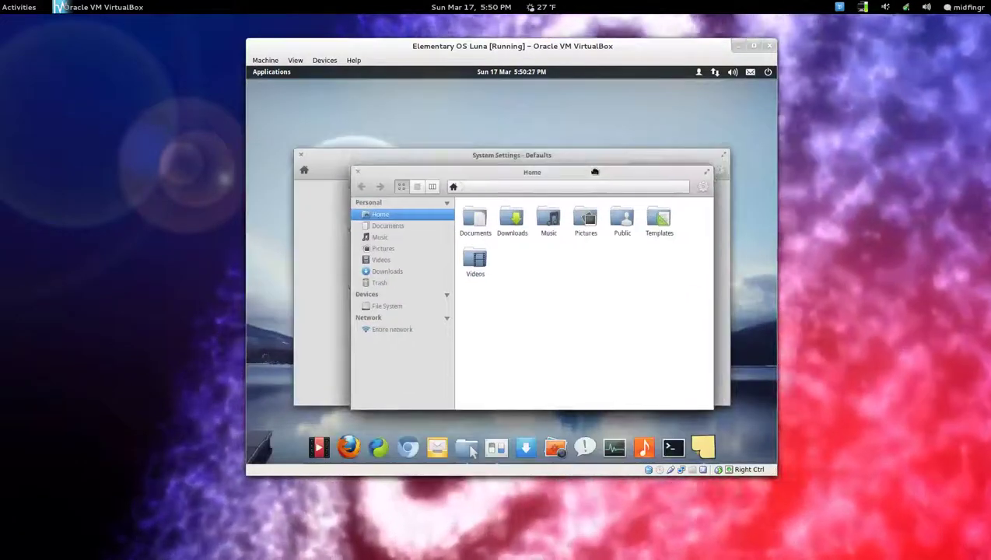
{"action": "left_click", "coordinate": [467, 447]}
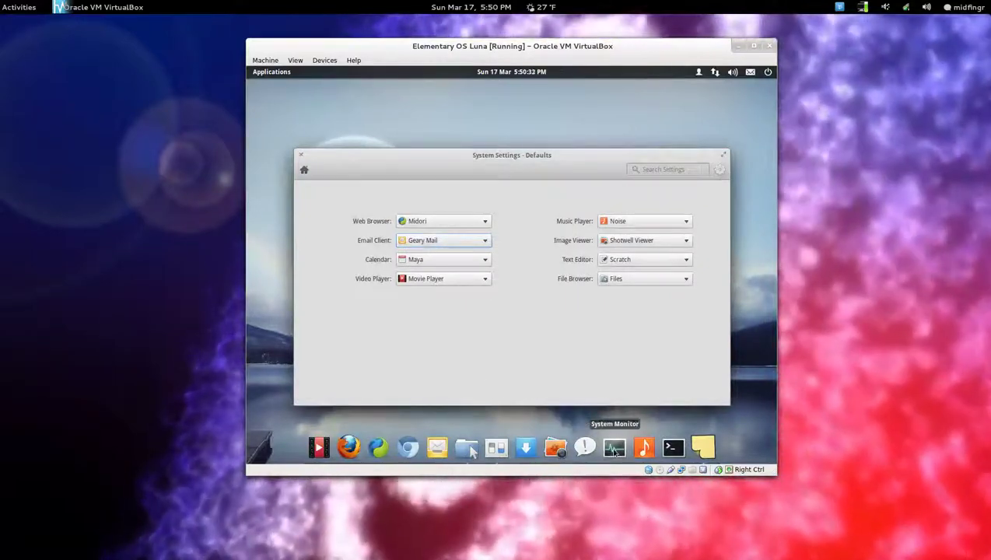
Open System Monitor and browse its File Systems (/dev/sda1), Resources and Processes tabs.
{"action": "left_click", "coordinate": [614, 447]}
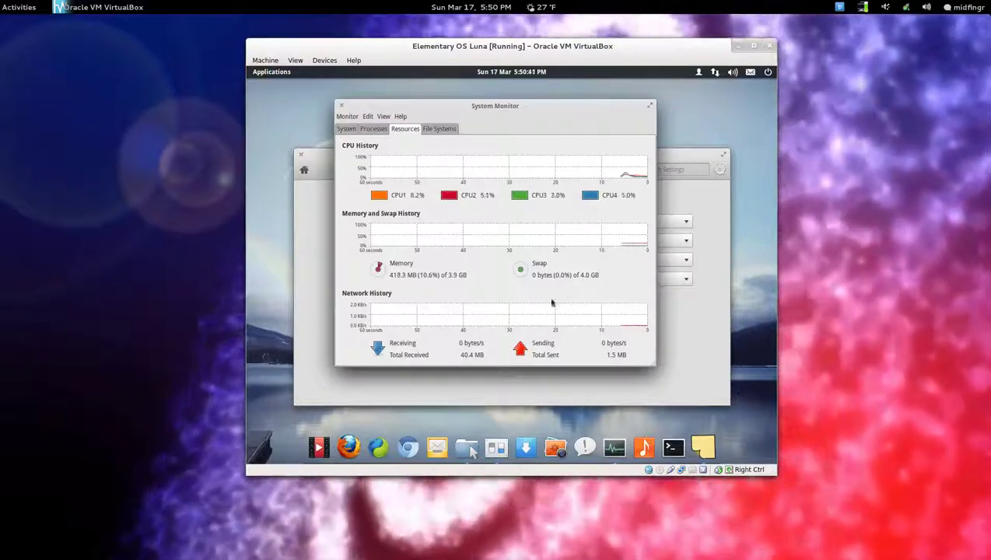
{"action": "left_click", "coordinate": [439, 129]}
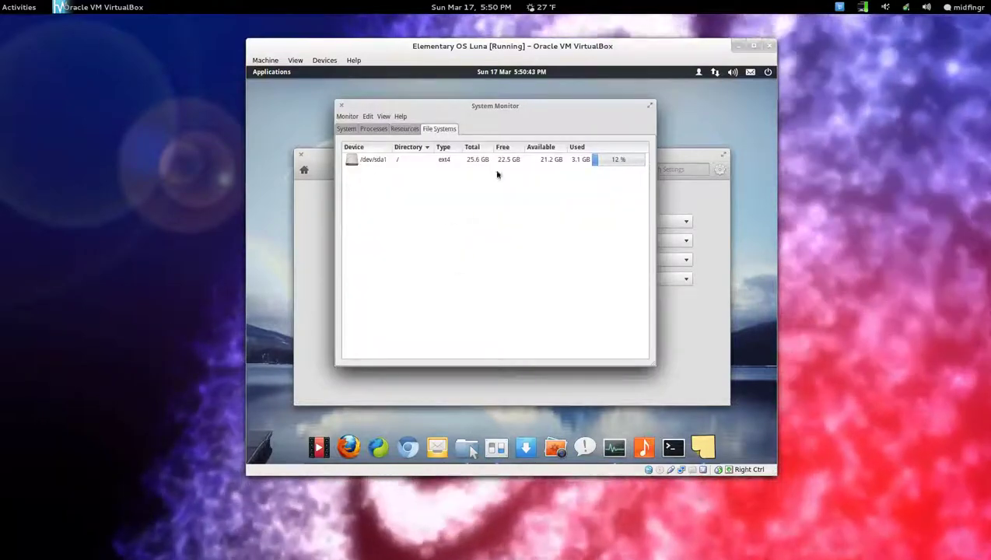
{"action": "left_click", "coordinate": [488, 161]}
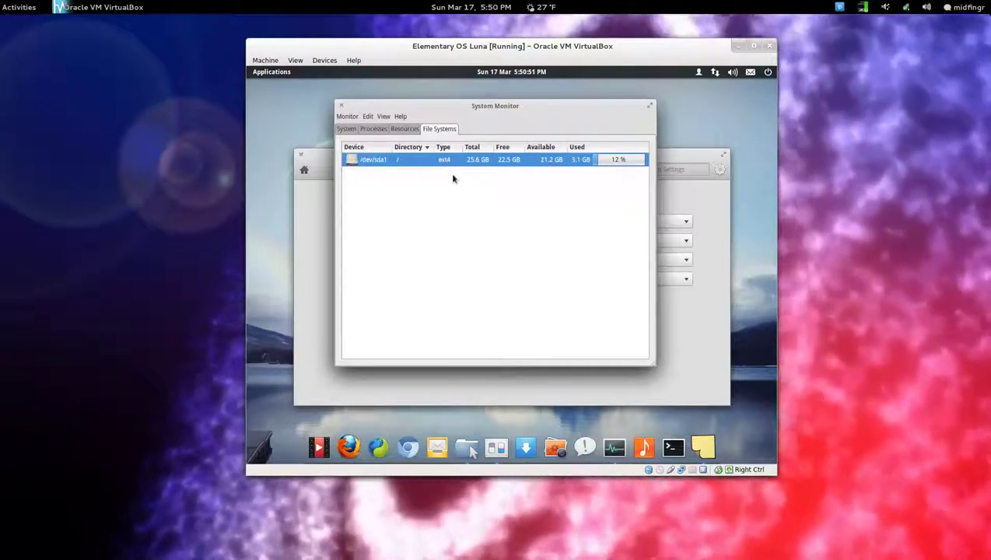
{"action": "left_click", "coordinate": [406, 129]}
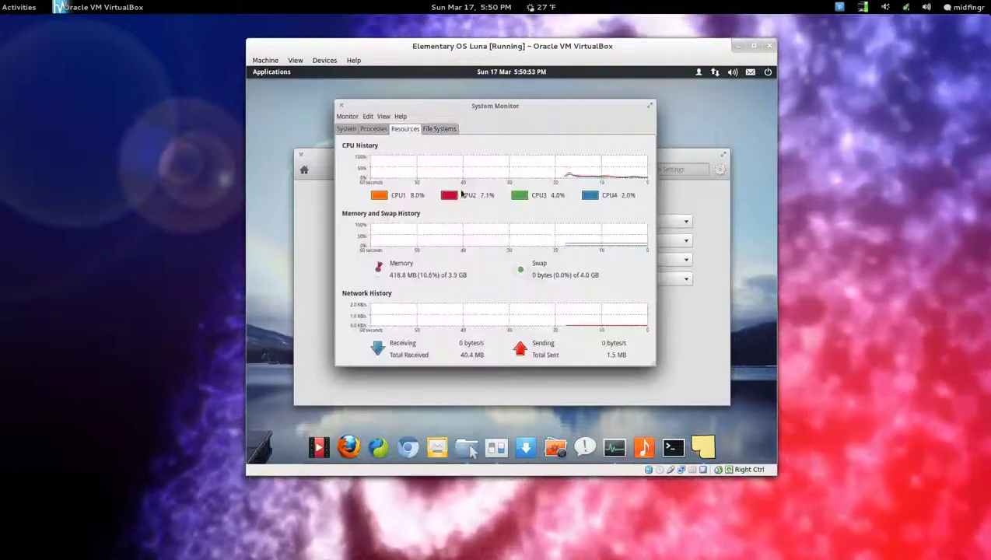
{"action": "left_click", "coordinate": [374, 130]}
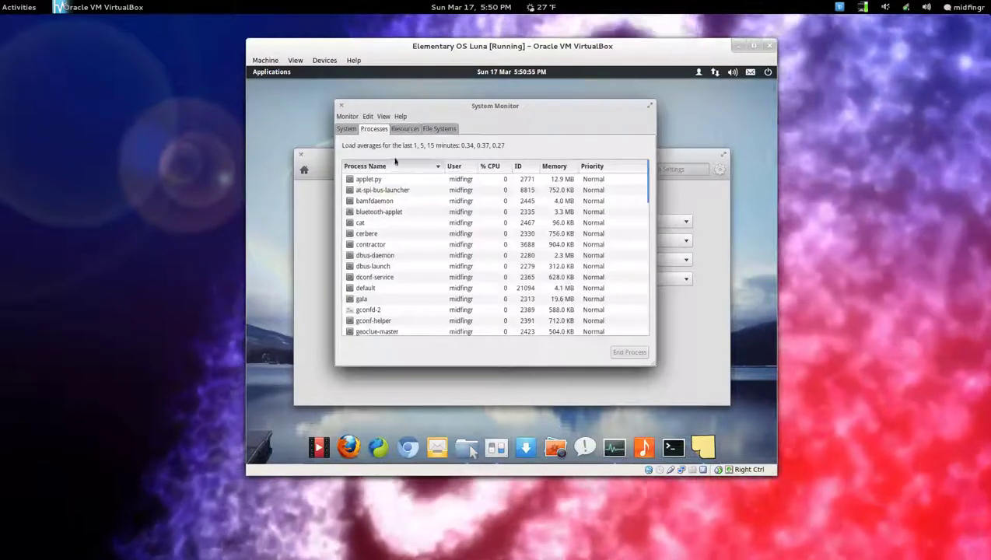
{"action": "left_click", "coordinate": [404, 129]}
View System Monitor's About information for version 3.4.1, then close the app.
{"action": "left_click", "coordinate": [399, 117]}
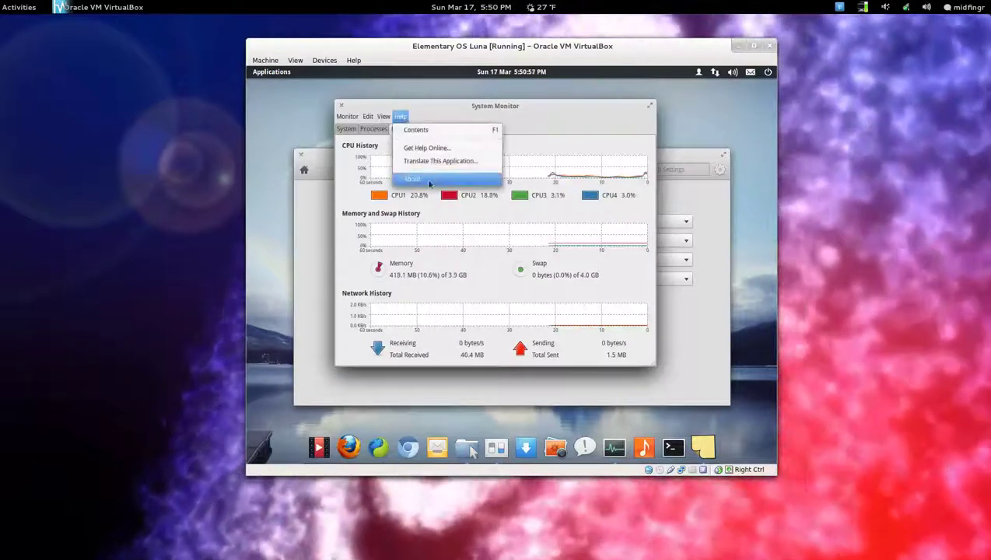
{"action": "left_click", "coordinate": [428, 181]}
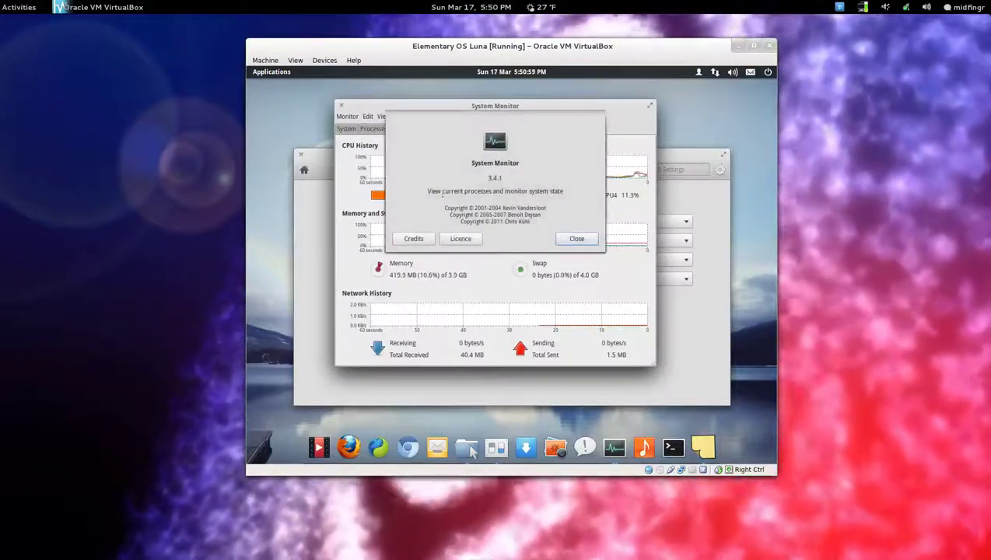
{"action": "left_click", "coordinate": [575, 239]}
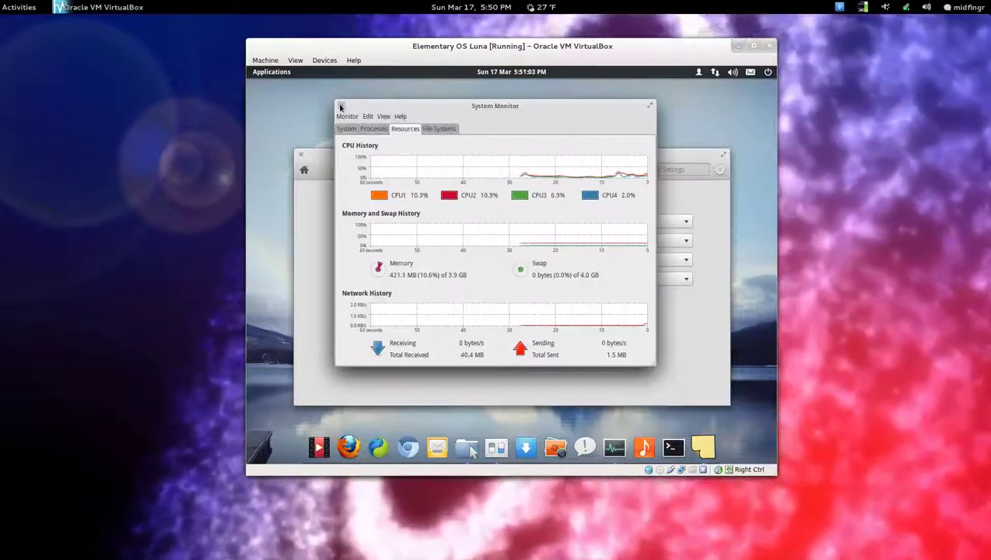
{"action": "left_click", "coordinate": [340, 106]}
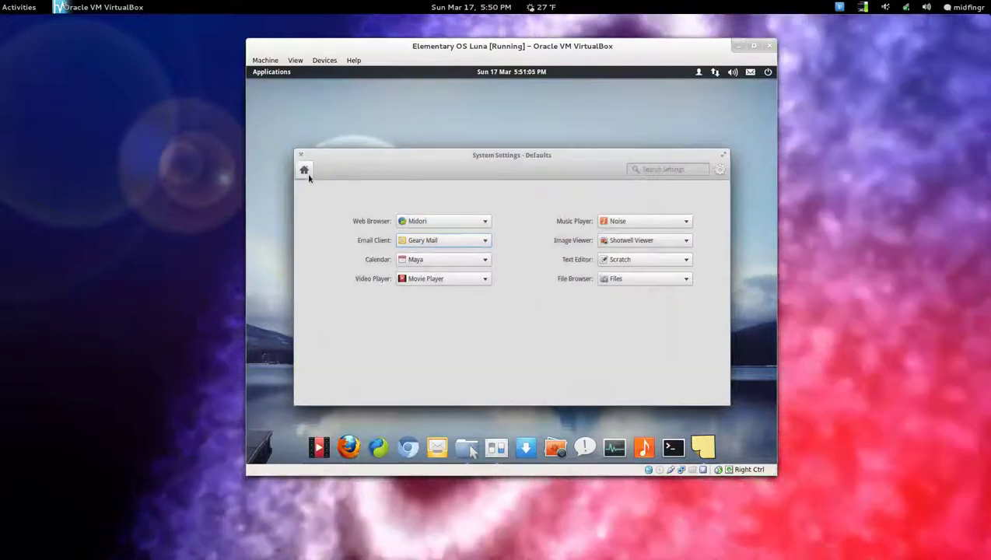
Go back to the System Settings overview and open the Desktop pane's wallpapers.
{"action": "left_click", "coordinate": [304, 170]}
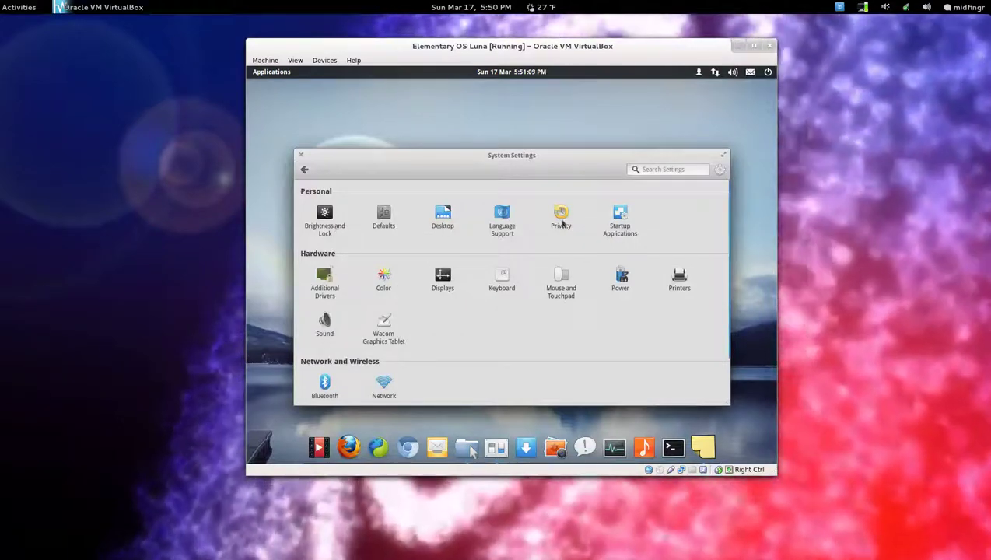
{"action": "scroll", "coordinate": [477, 302], "scroll_direction": "down", "scroll_amount": 2}
{"action": "scroll", "coordinate": [478, 302], "scroll_direction": "up", "scroll_amount": 2}
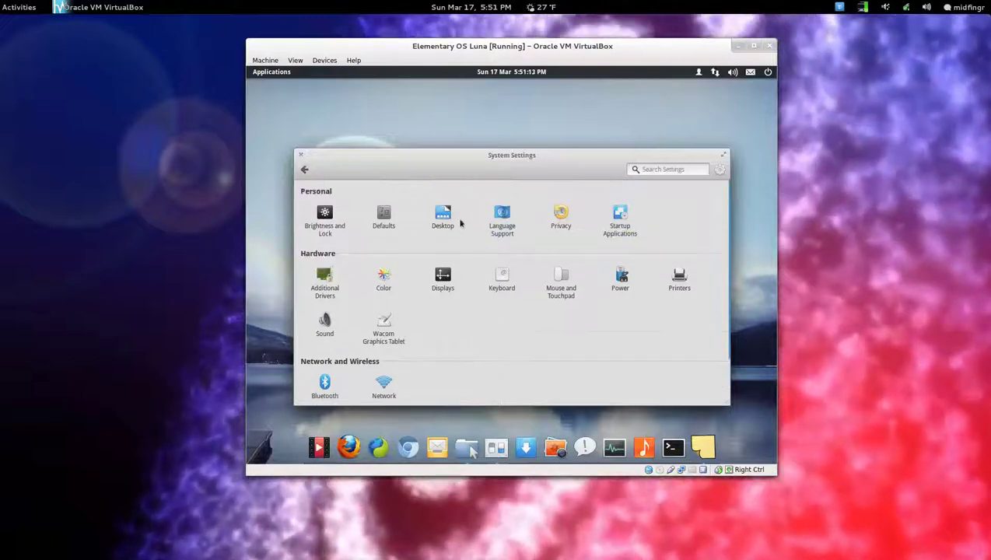
{"action": "left_click", "coordinate": [454, 222]}
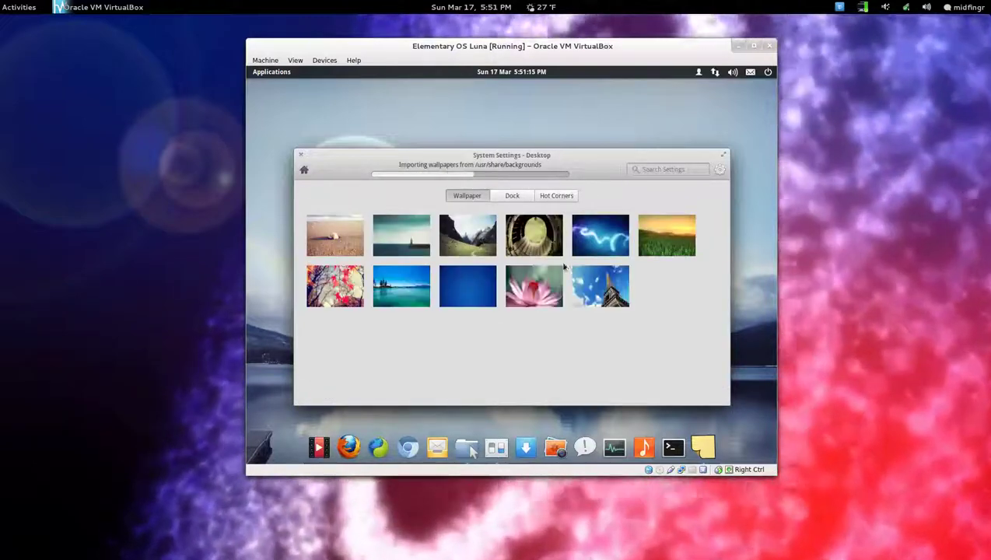
{"action": "scroll", "coordinate": [654, 311], "scroll_direction": "down", "scroll_amount": 1}
{"action": "scroll", "coordinate": [649, 336], "scroll_direction": "up", "scroll_amount": 1}
{"action": "scroll", "coordinate": [649, 336], "scroll_direction": "down", "scroll_amount": 1}
{"action": "scroll", "coordinate": [649, 336], "scroll_direction": "up", "scroll_amount": 1}
On the Dock tab, keep the hide mode set to Intelligent hide.
{"action": "scroll", "coordinate": [630, 286], "scroll_direction": "down", "scroll_amount": 1}
{"action": "scroll", "coordinate": [629, 286], "scroll_direction": "up", "scroll_amount": 1}
{"action": "left_click", "coordinate": [512, 195]}
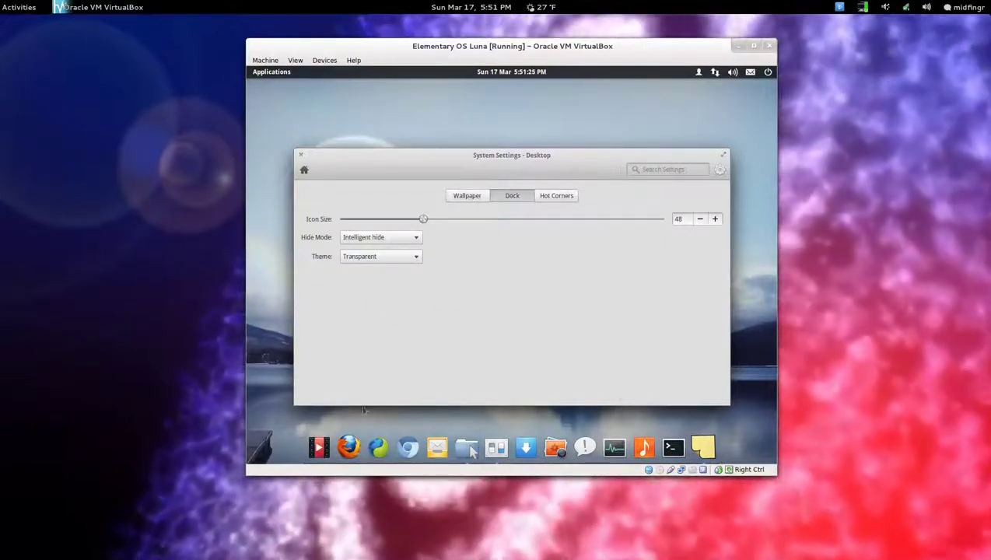
{"action": "left_click", "coordinate": [372, 239]}
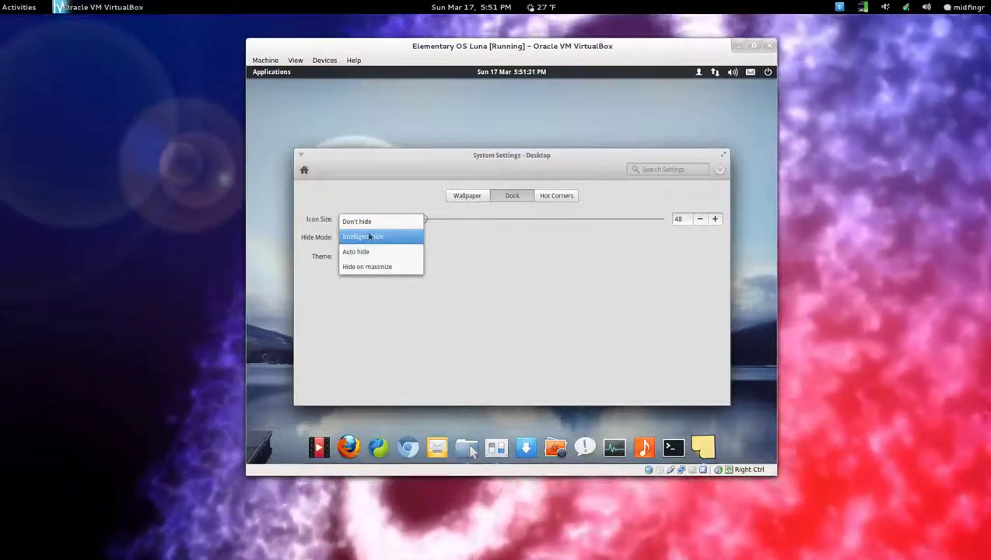
{"action": "left_click", "coordinate": [368, 233]}
{"action": "left_click", "coordinate": [377, 241]}
{"action": "left_click", "coordinate": [379, 250]}
Set the dock icon size to 48.
{"action": "mouse_move", "coordinate": [528, 164]}
{"action": "left_mouse_down"}
{"action": "mouse_move", "coordinate": [529, 219]}
{"action": "mouse_move", "coordinate": [532, 163]}
{"action": "left_mouse_up"}
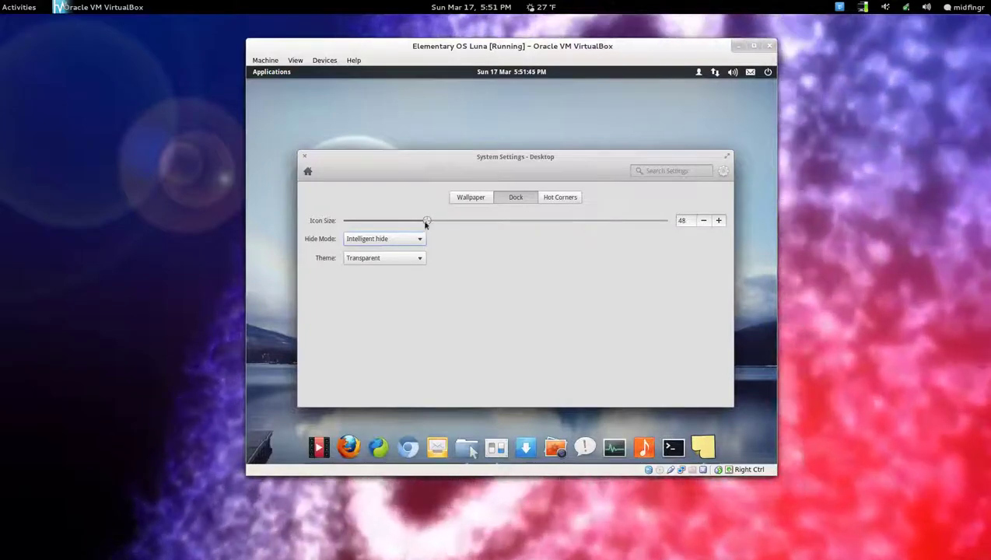
{"action": "mouse_move", "coordinate": [428, 222]}
{"action": "left_mouse_down"}
{"action": "mouse_move", "coordinate": [557, 224]}
{"action": "mouse_move", "coordinate": [412, 221]}
{"action": "mouse_move", "coordinate": [428, 224]}
{"action": "left_mouse_up"}
{"action": "left_click", "coordinate": [718, 220]}
View the Hot Corners actions, trigger the top-right Workspace Overview corner, and open and close Files.
{"action": "left_click", "coordinate": [566, 201]}
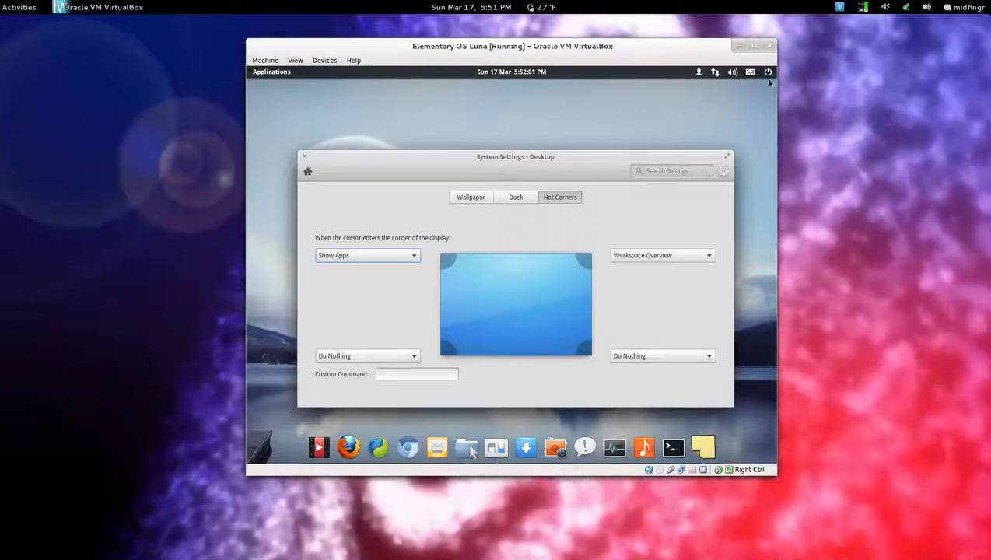
{"action": "mouse_move", "coordinate": [773, 66]}
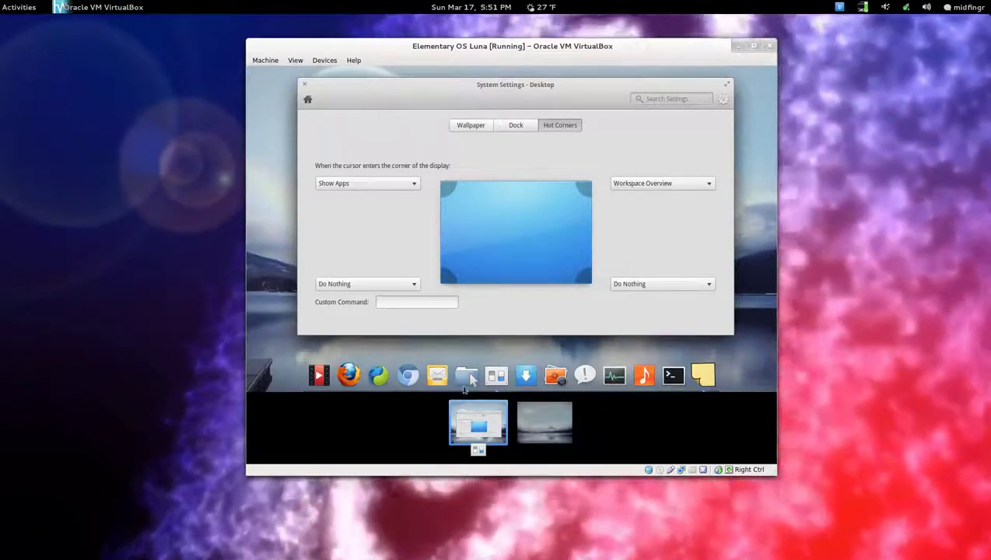
{"action": "left_click", "coordinate": [470, 380]}
{"action": "left_click", "coordinate": [467, 447]}
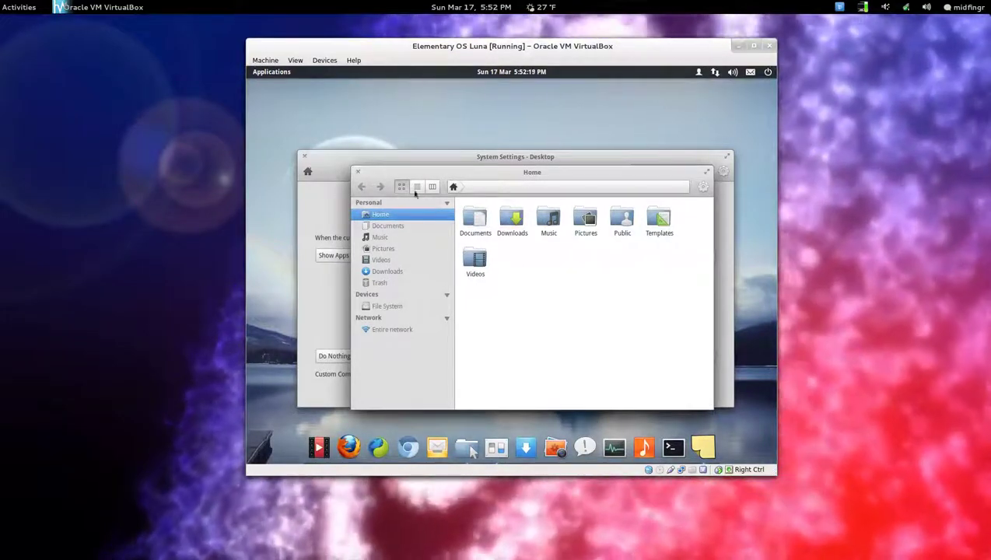
{"action": "left_click", "coordinate": [357, 171]}
Glance at the Dock and Wallpaper panes, then return to the settings overview.
{"action": "left_click", "coordinate": [521, 197]}
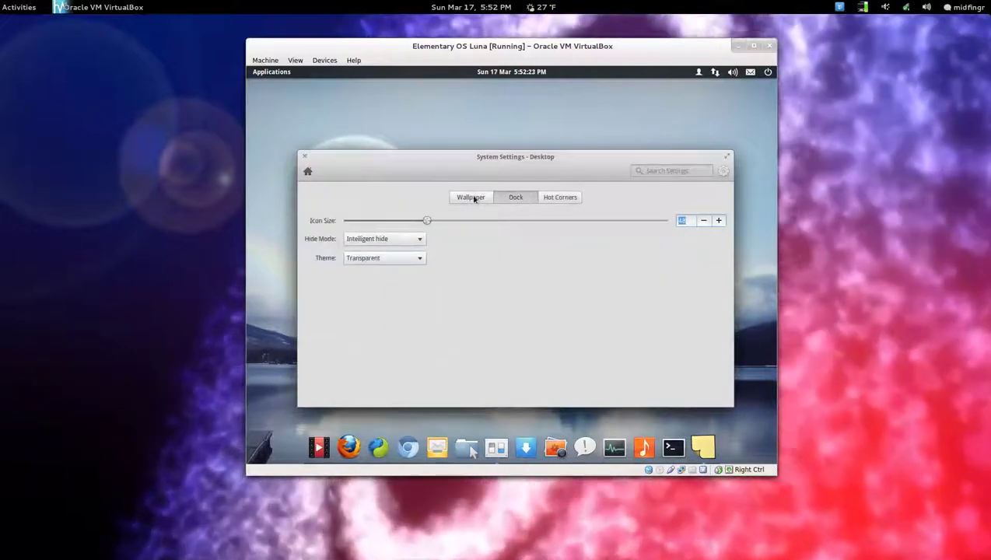
{"action": "left_click", "coordinate": [471, 198]}
{"action": "left_click", "coordinate": [307, 171]}
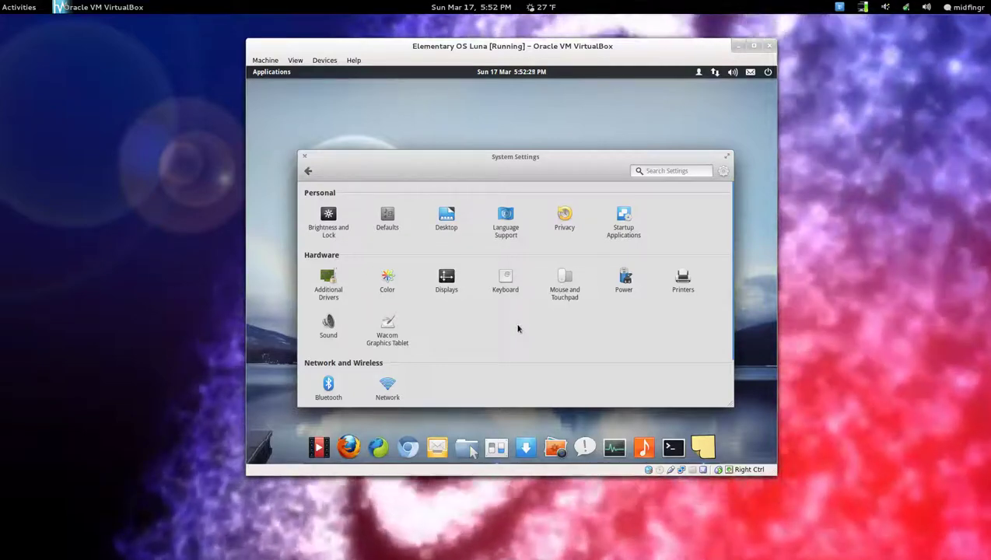
Close the System Settings window.
{"action": "scroll", "coordinate": [517, 328], "scroll_direction": "down", "scroll_amount": 3}
{"action": "scroll", "coordinate": [517, 328], "scroll_direction": "up", "scroll_amount": 3}
{"action": "scroll", "coordinate": [517, 328], "scroll_direction": "down", "scroll_amount": 3}
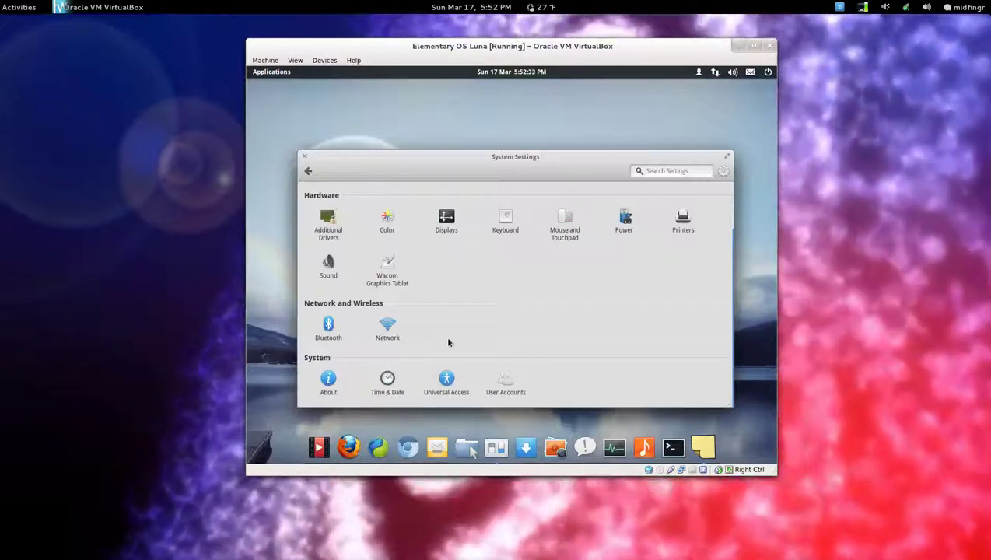
{"action": "scroll", "coordinate": [448, 342], "scroll_direction": "up", "scroll_amount": 2}
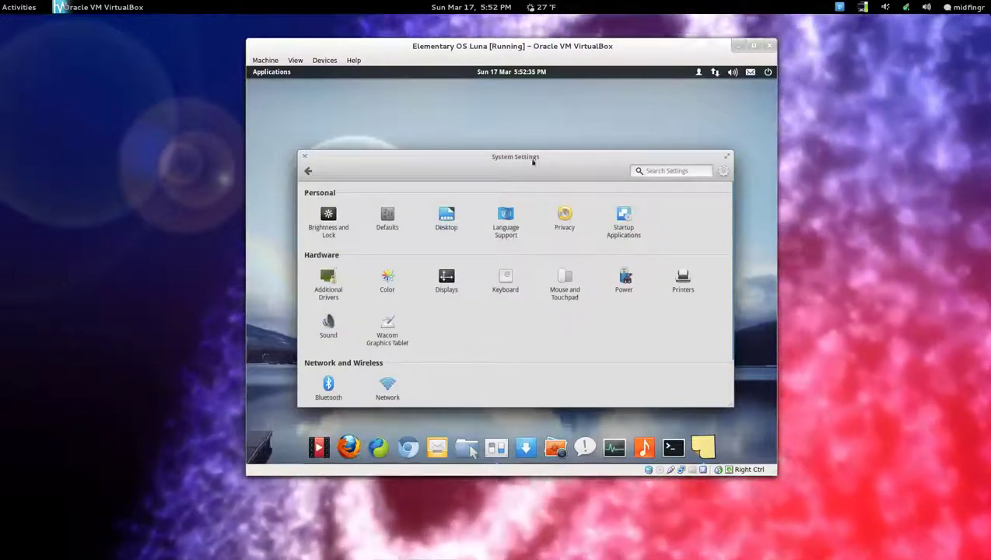
{"action": "left_click", "coordinate": [306, 157]}
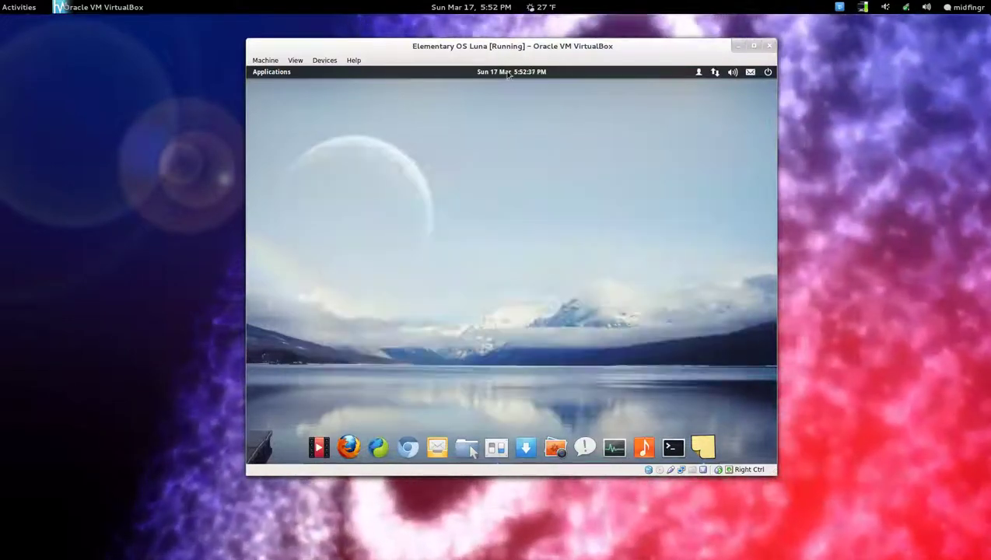
Show and hide the panel calendar, then bring up the sound indicator menu.
{"action": "left_click", "coordinate": [508, 72]}
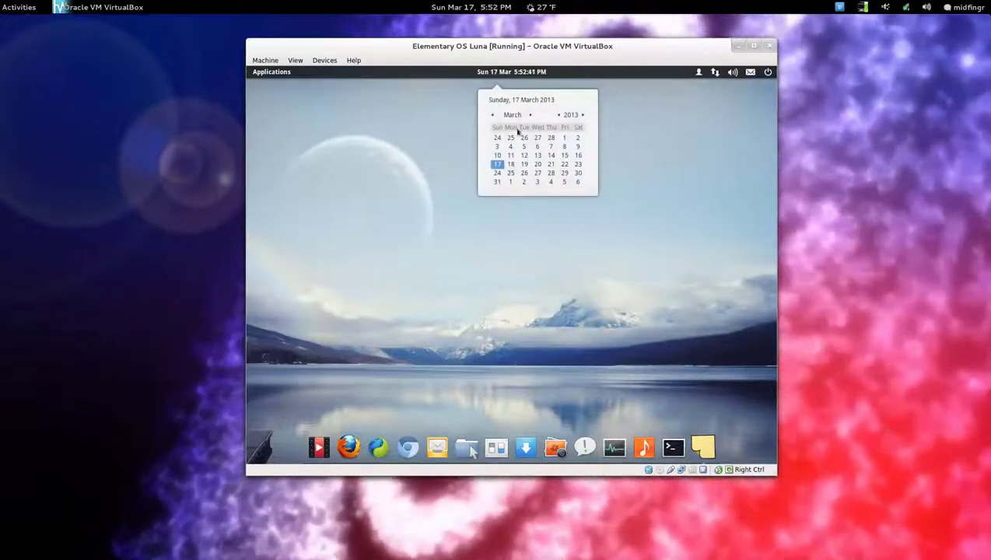
{"action": "left_click", "coordinate": [493, 75]}
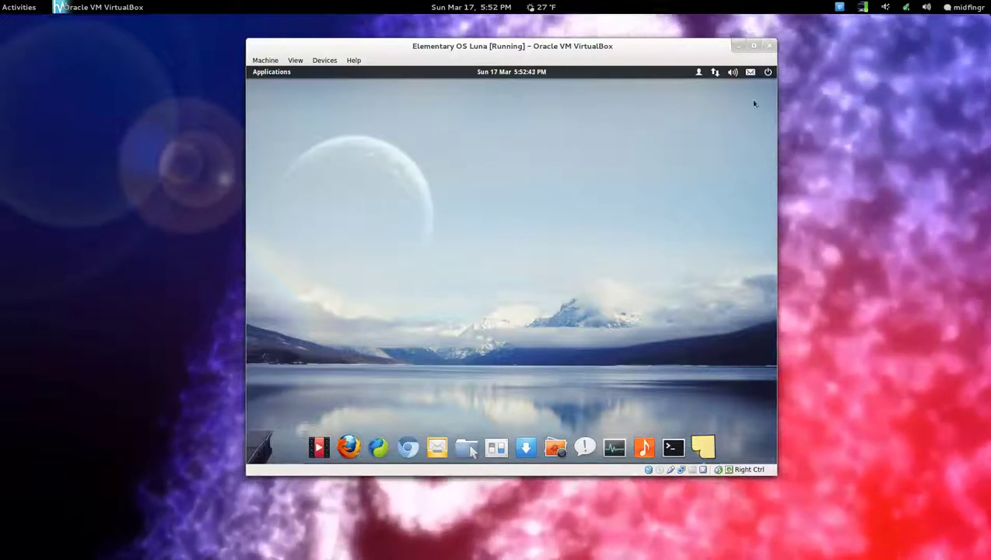
{"action": "left_click", "coordinate": [730, 73]}
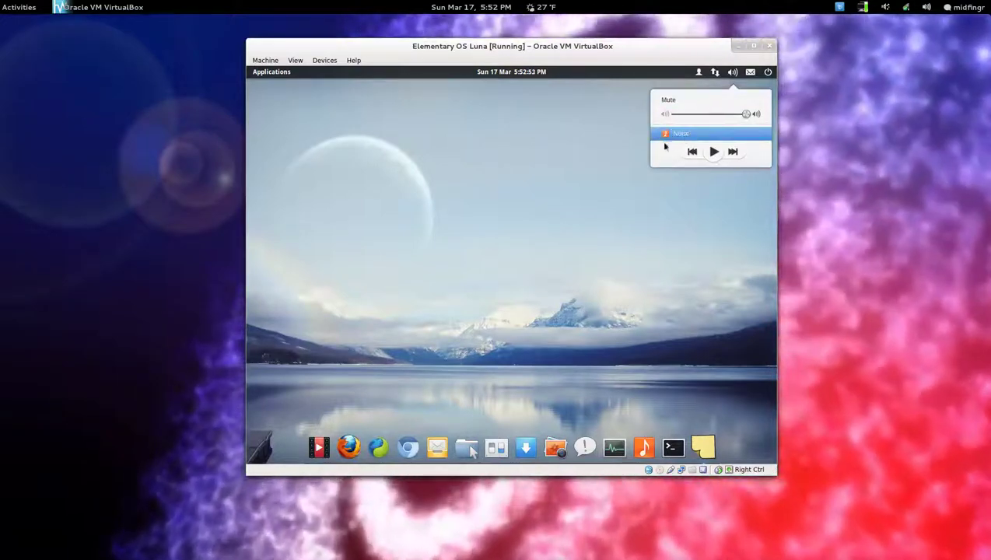
Launch Noise from the sound menu, see its empty 'Get Some Tunes' library, and close it.
{"action": "left_click", "coordinate": [537, 213]}
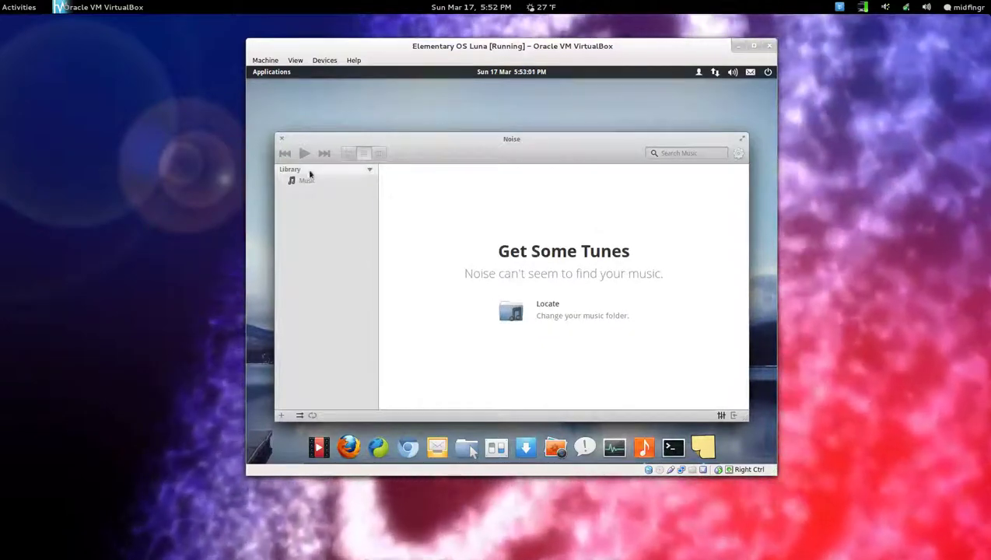
{"action": "left_click", "coordinate": [281, 139]}
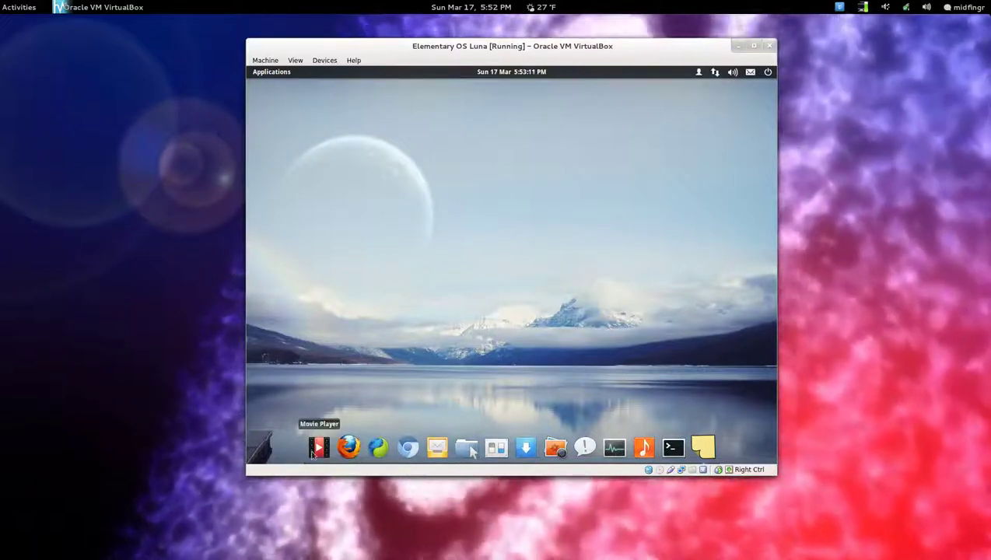
Open and quit an Xpad sticky note, log out, and sign back in with the account password.
{"action": "left_click", "coordinate": [707, 453]}
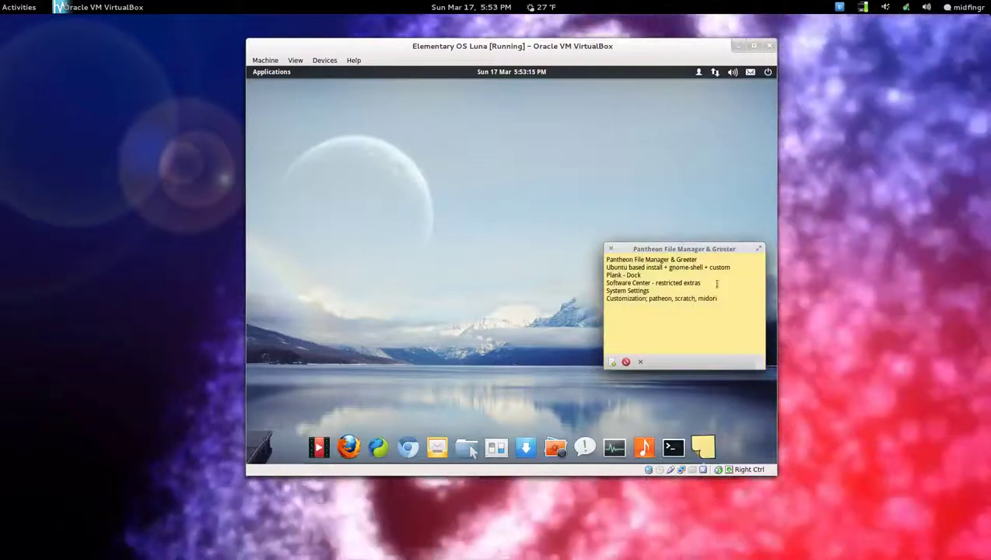
{"action": "key", "text": "ctrl+w"}
{"action": "left_click", "coordinate": [768, 71]}
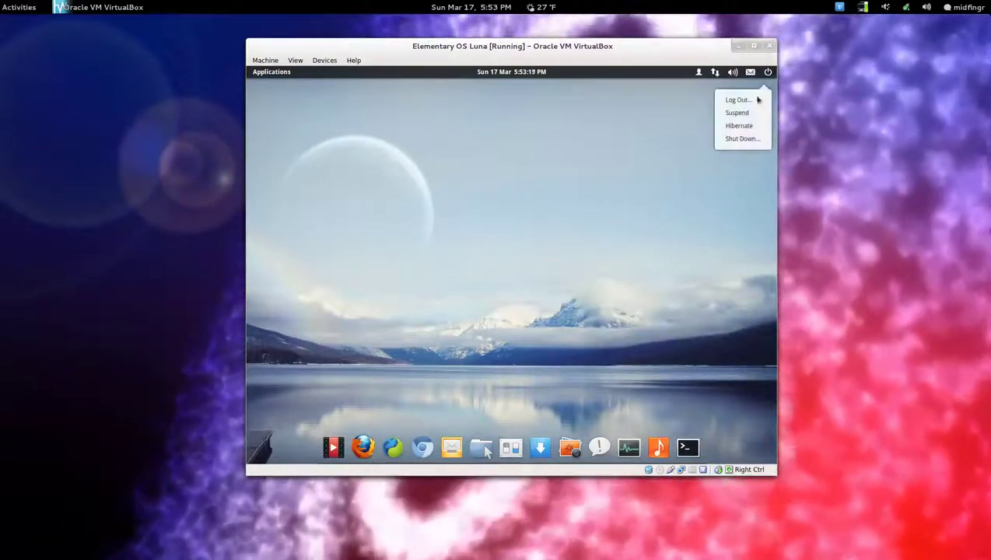
{"action": "left_click", "coordinate": [736, 100]}
{"action": "left_click", "coordinate": [608, 300]}
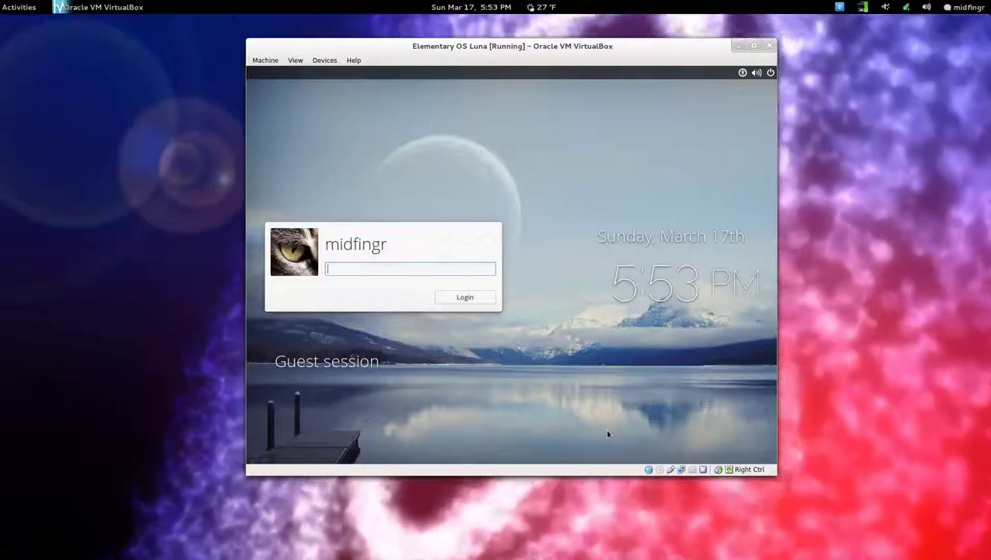
{"action": "type", "text": "password"}
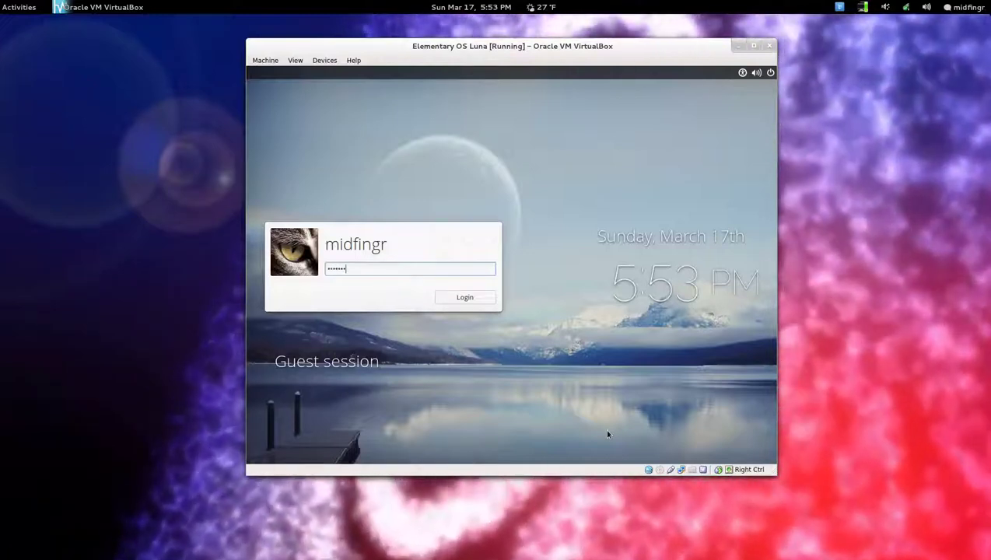
{"action": "key", "text": "Return"}
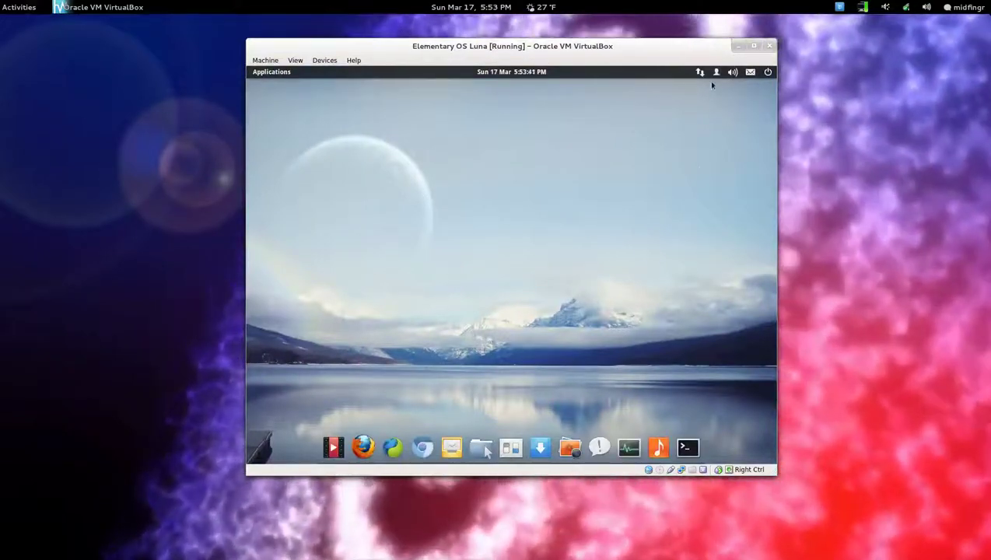
Lock the session from the user indicator and unlock it with the account password.
{"action": "left_click", "coordinate": [716, 72]}
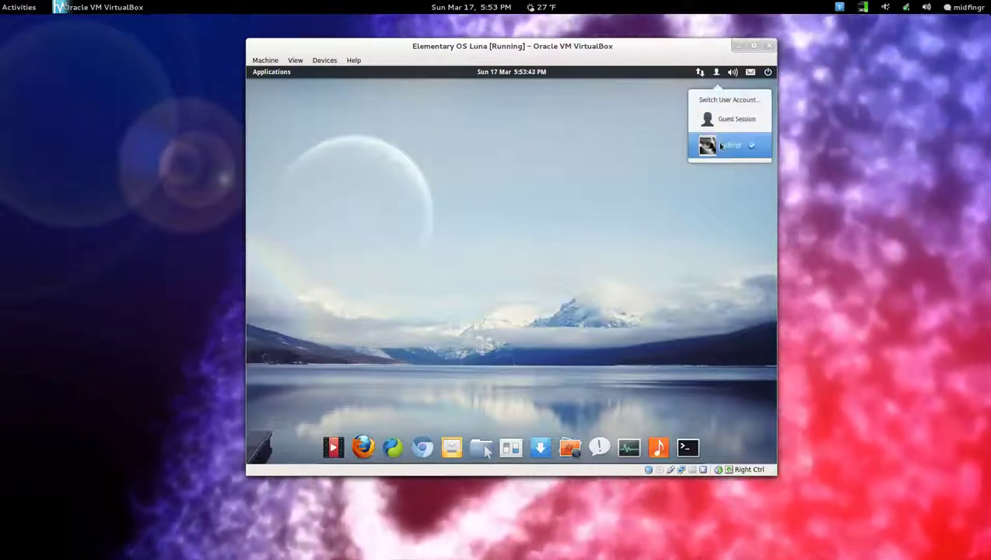
{"action": "left_click", "coordinate": [725, 156]}
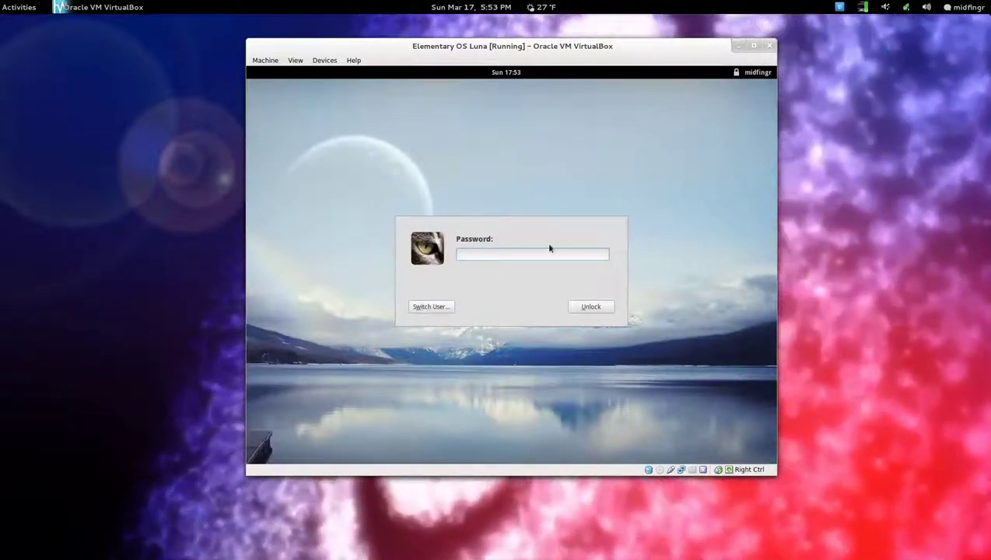
{"action": "type", "text": "••••••"}
{"action": "key", "text": "Return"}
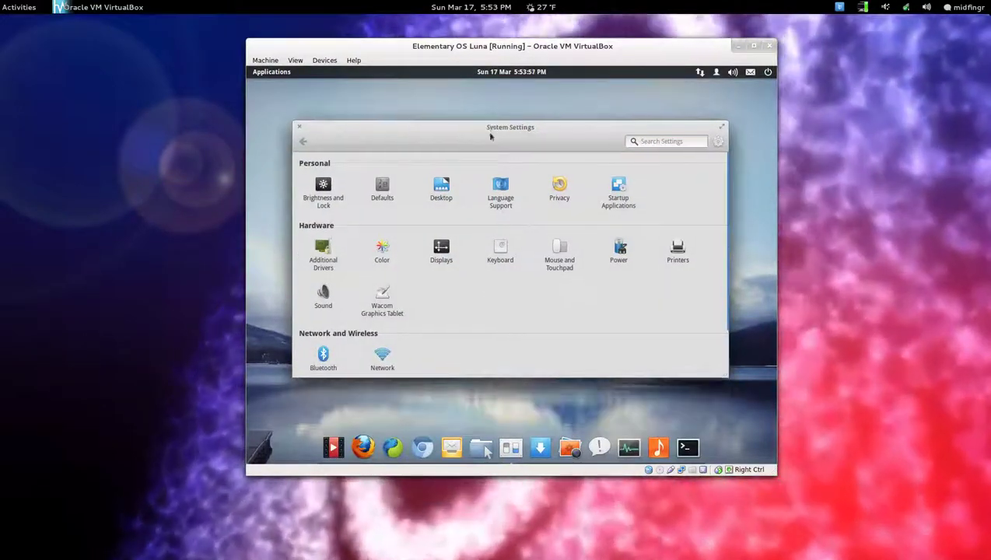
{"action": "scroll", "coordinate": [453, 323], "scroll_direction": "down", "scroll_amount": 2}
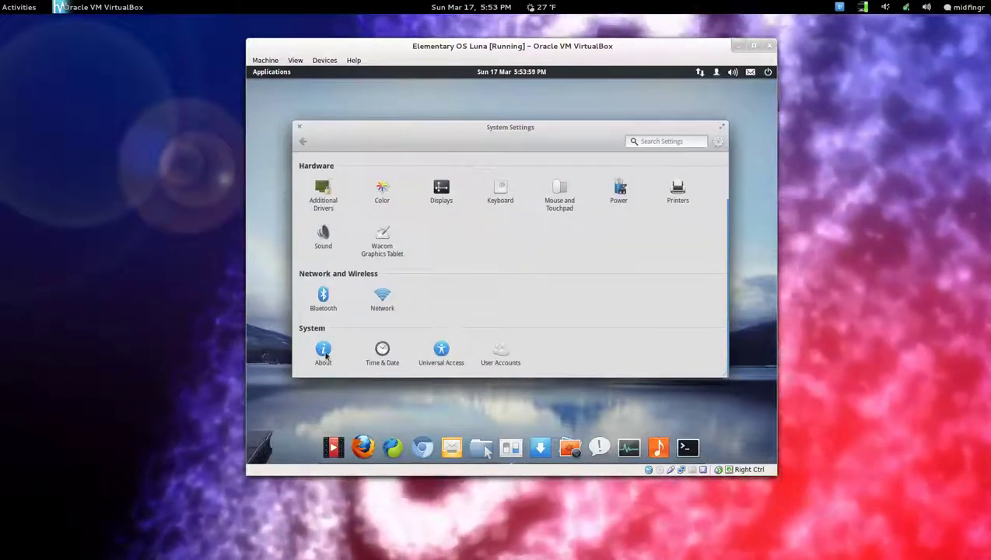
{"action": "left_click", "coordinate": [323, 352]}
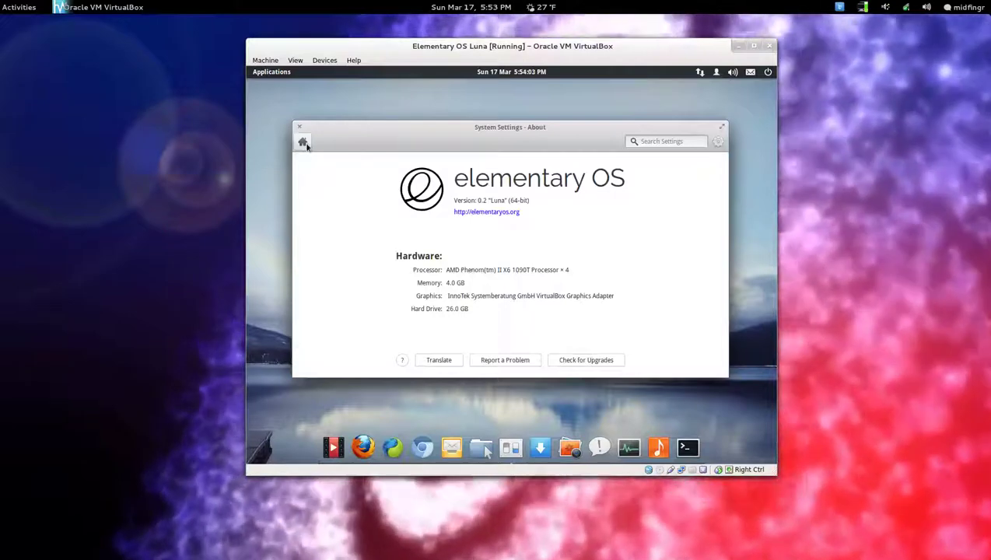
{"action": "left_click", "coordinate": [303, 142]}
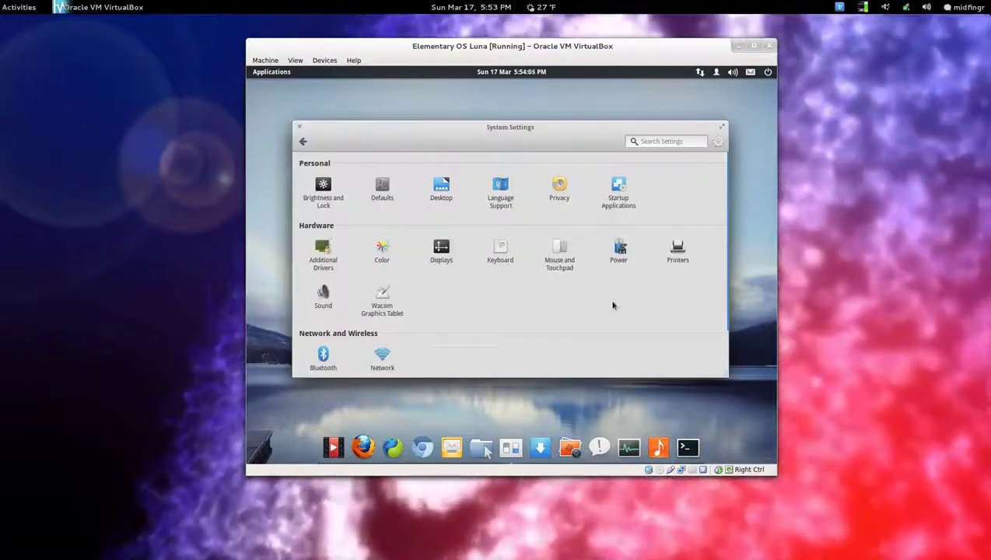
{"action": "scroll", "coordinate": [533, 297], "scroll_direction": "down", "scroll_amount": 2}
{"action": "scroll", "coordinate": [534, 298], "scroll_direction": "up", "scroll_amount": 2}
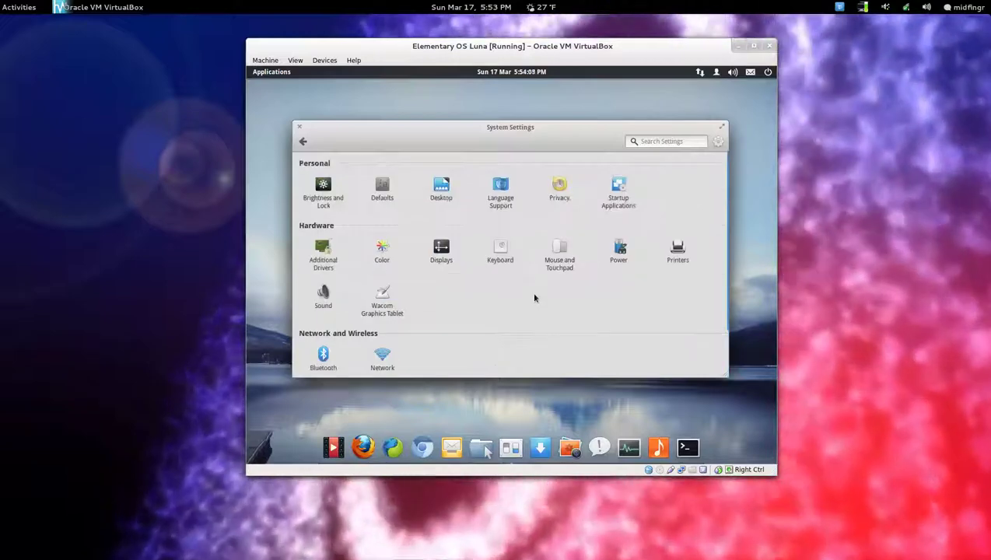
{"action": "scroll", "coordinate": [534, 298], "scroll_direction": "down", "scroll_amount": 2}
{"action": "left_click", "coordinate": [497, 353]}
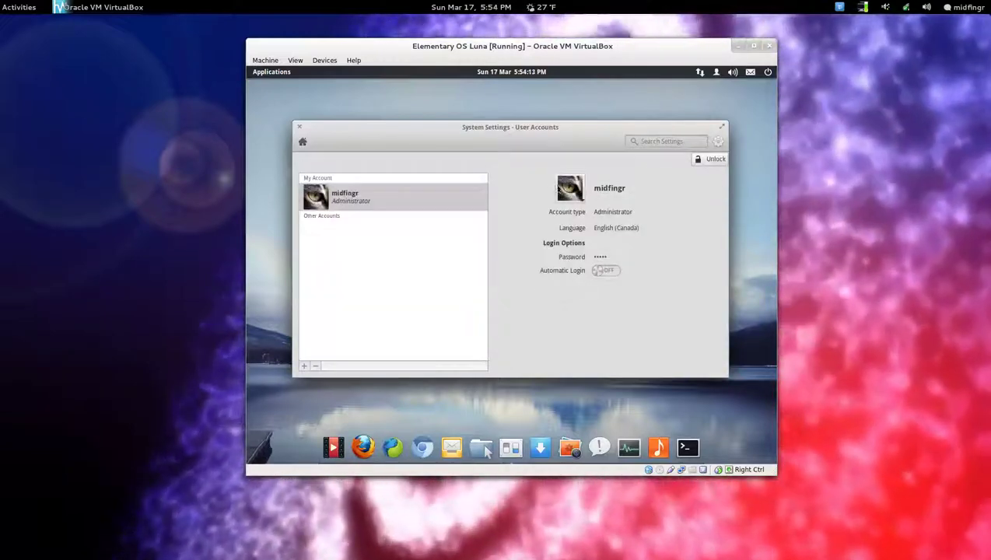
{"action": "left_click", "coordinate": [569, 187]}
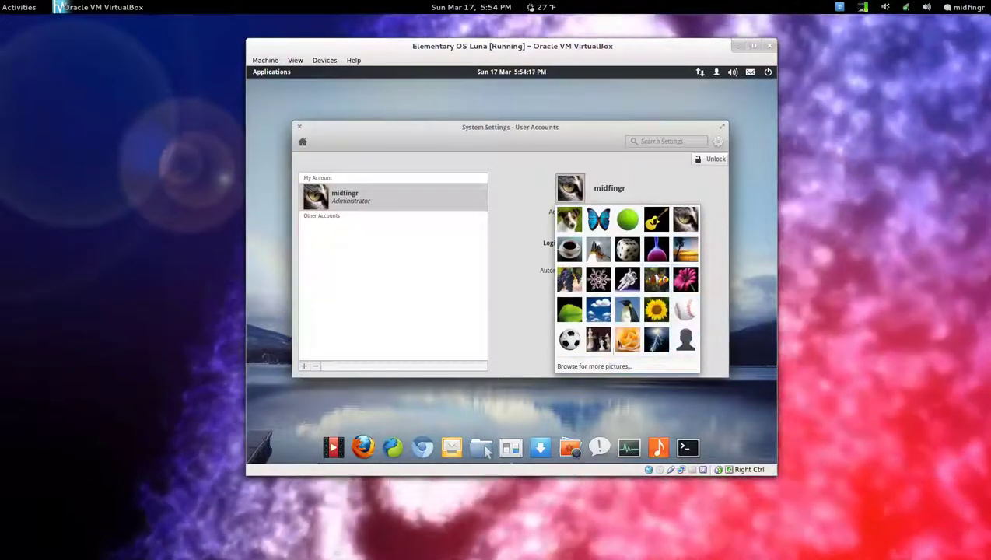
{"action": "left_click", "coordinate": [513, 177]}
{"action": "left_click", "coordinate": [302, 141]}
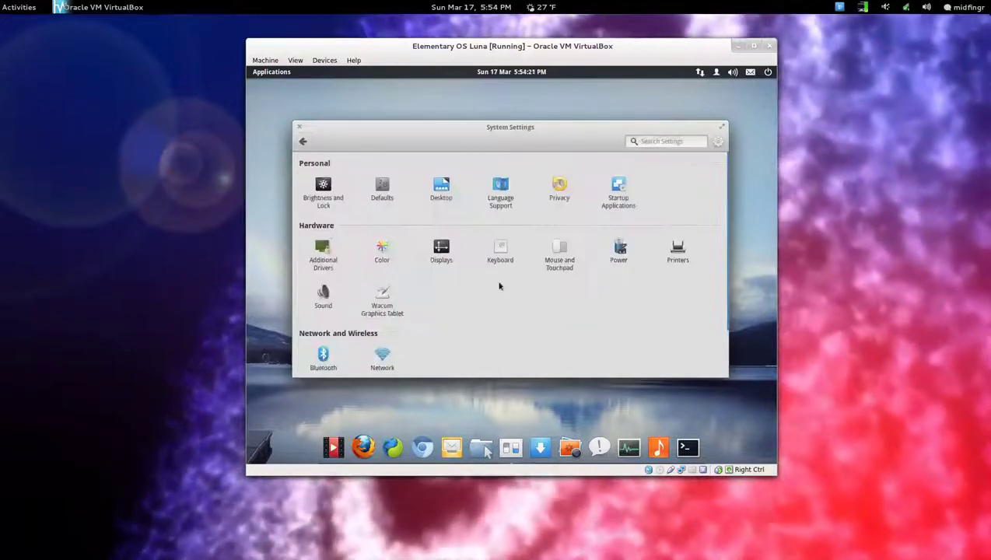
In Keyboard options, enable Control + Alt + Backspace as the key sequence to kill the X server.
{"action": "left_click", "coordinate": [498, 249]}
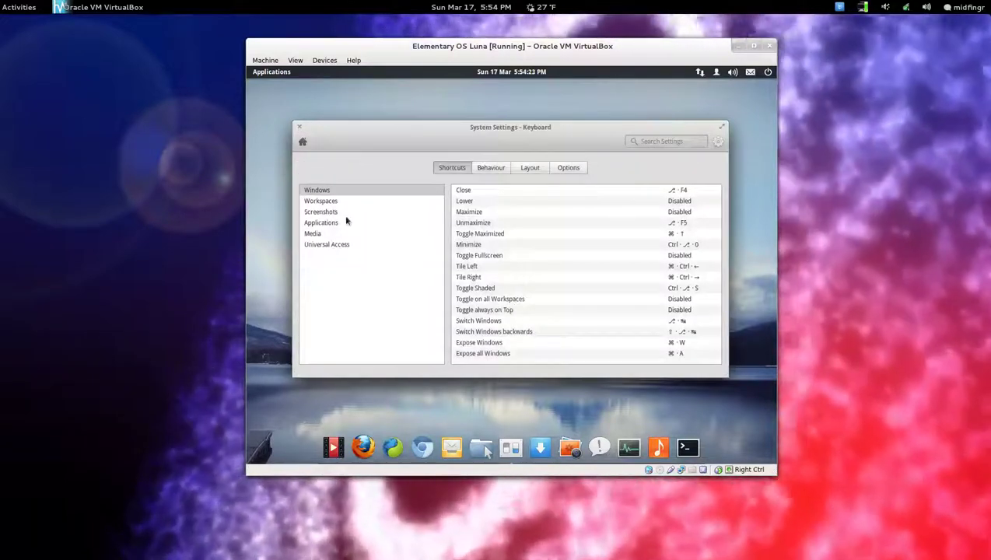
{"action": "left_click", "coordinate": [527, 169]}
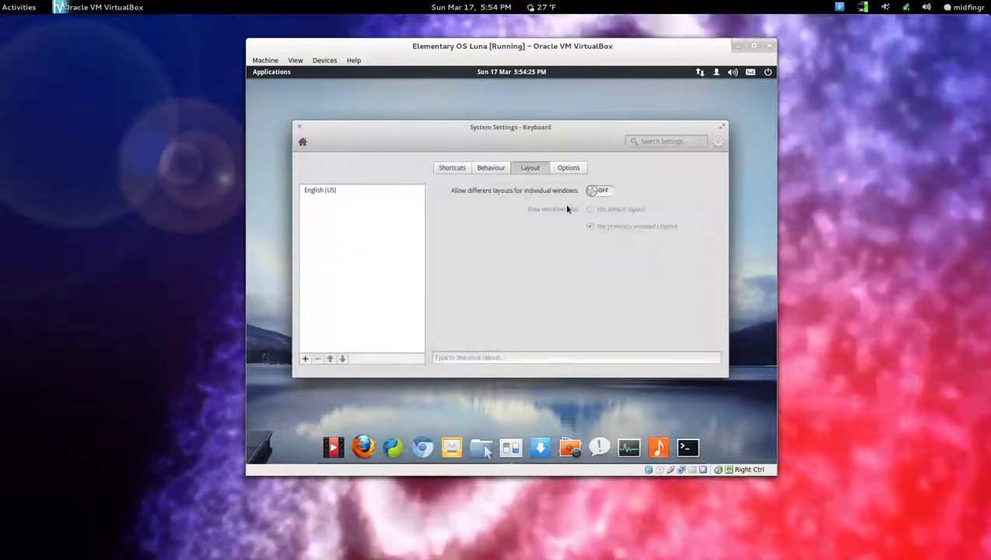
{"action": "left_click", "coordinate": [573, 169]}
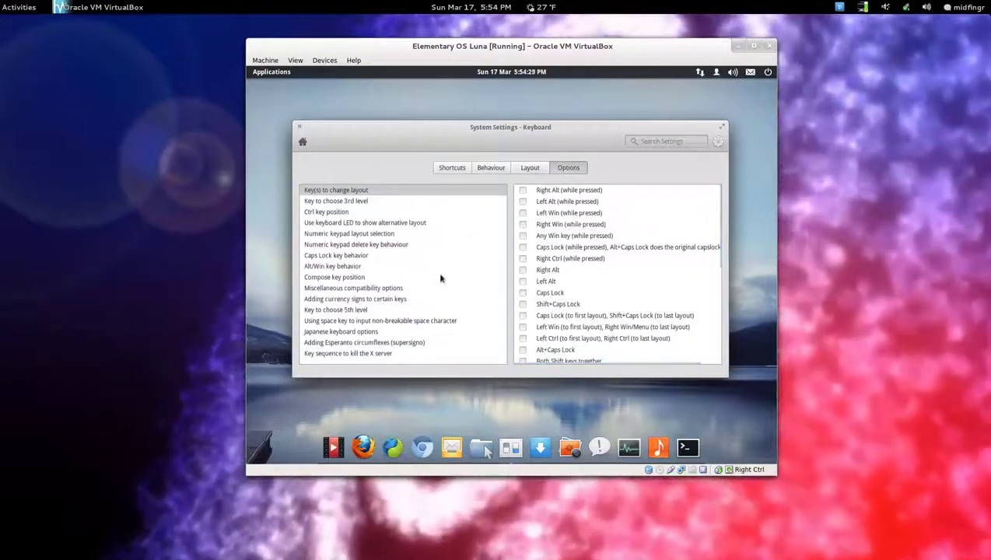
{"action": "left_click", "coordinate": [374, 354]}
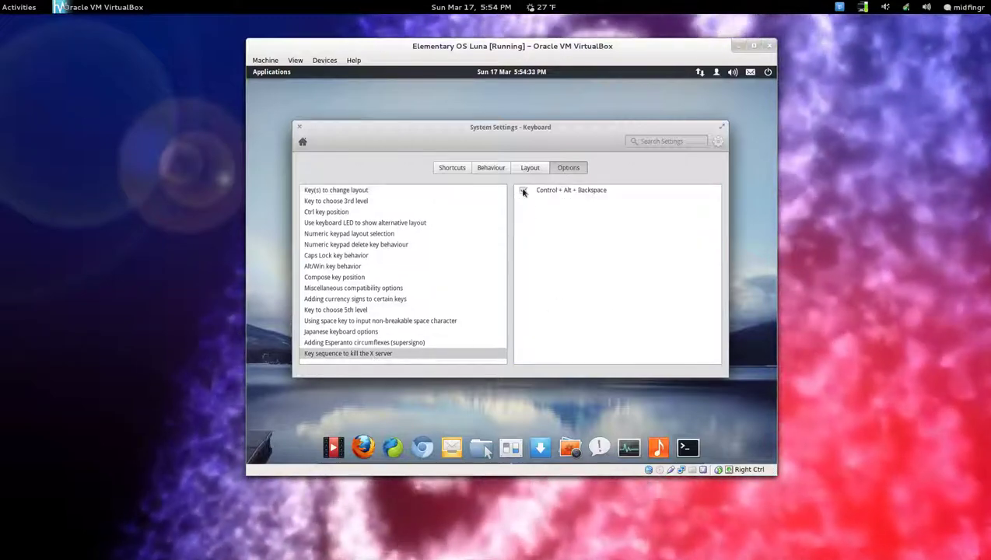
{"action": "left_click", "coordinate": [523, 190]}
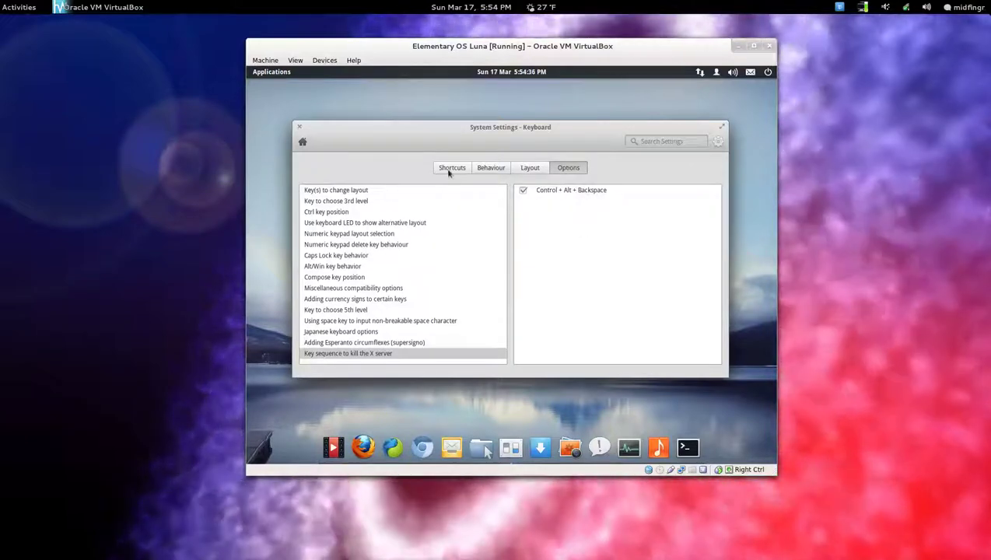
Browse the Shortcuts and Behaviour keyboard tabs, then open the Displays pane at 1024 x 768.
{"action": "left_click", "coordinate": [449, 170]}
{"action": "left_click", "coordinate": [486, 169]}
{"action": "left_click", "coordinate": [455, 168]}
{"action": "left_click", "coordinate": [302, 142]}
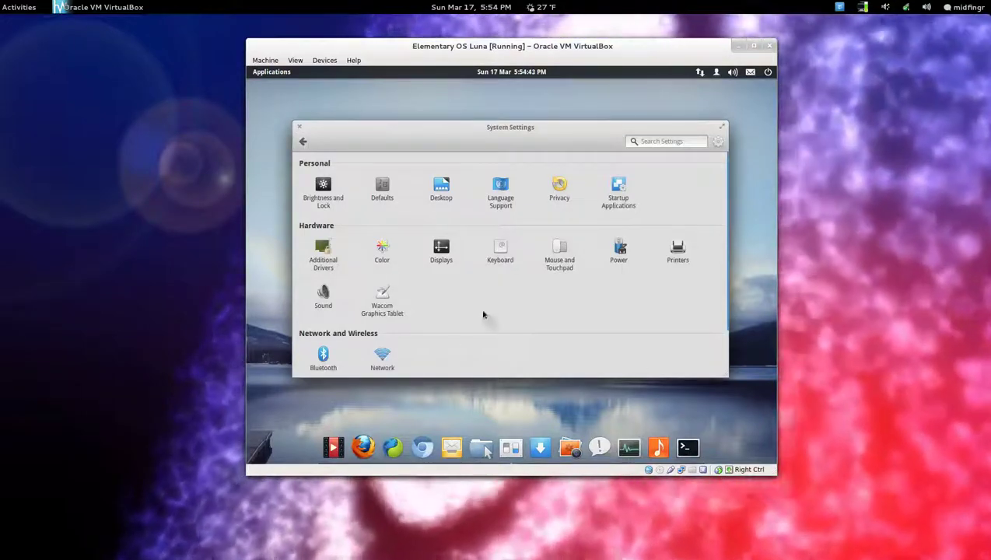
{"action": "left_click", "coordinate": [439, 253]}
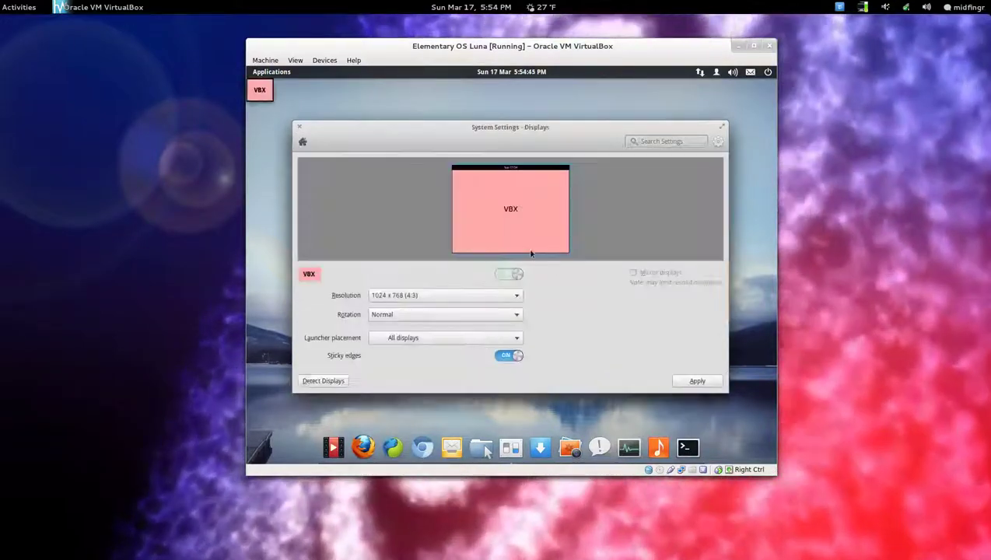
Return to the System Settings overview and look over its categories.
{"action": "left_click", "coordinate": [303, 141]}
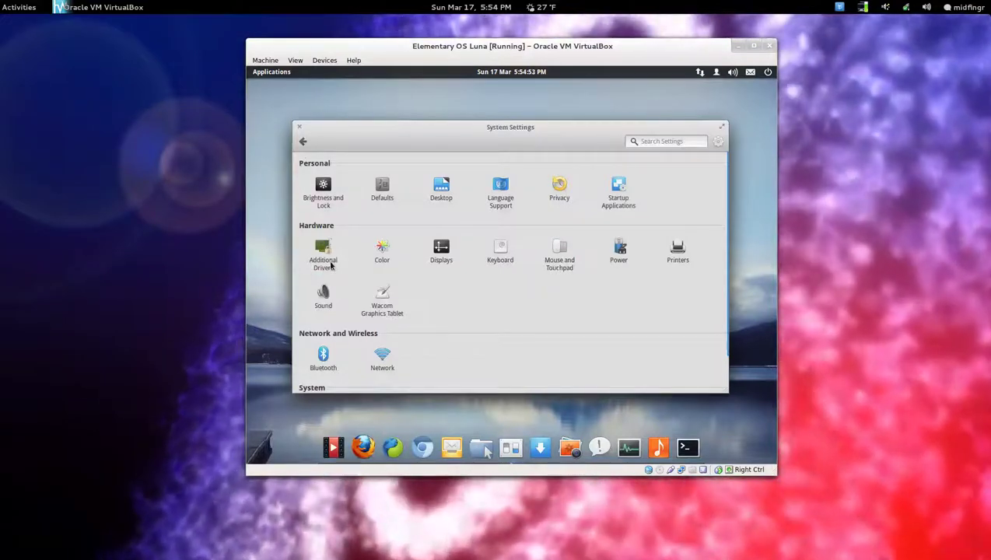
{"action": "scroll", "coordinate": [548, 319], "scroll_direction": "down", "scroll_amount": 2}
{"action": "scroll", "coordinate": [549, 319], "scroll_direction": "up", "scroll_amount": 1}
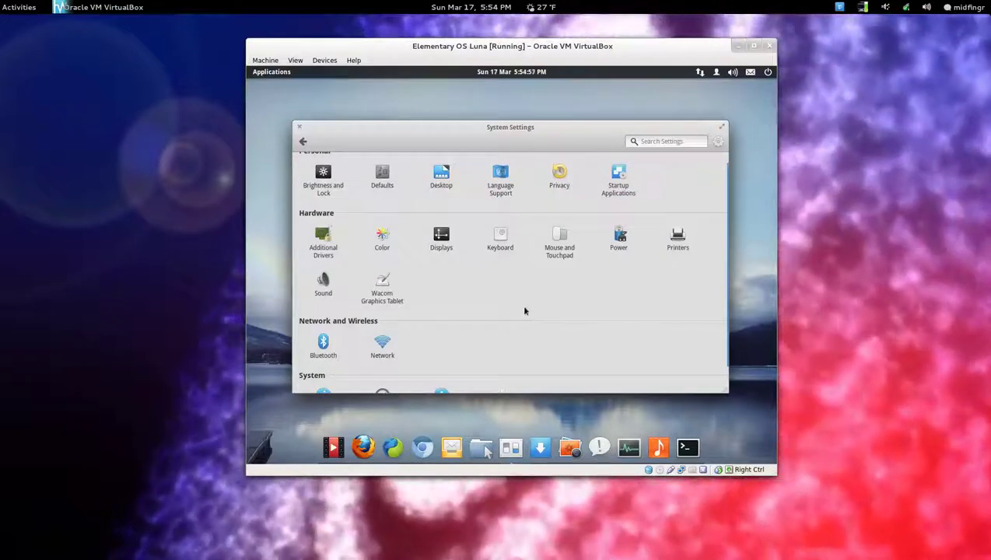
{"action": "scroll", "coordinate": [524, 310], "scroll_direction": "down", "scroll_amount": 1}
{"action": "scroll", "coordinate": [523, 309], "scroll_direction": "up", "scroll_amount": 2}
Check that Startup Applications lists no extra programs, then close System Settings.
{"action": "left_click", "coordinate": [618, 193]}
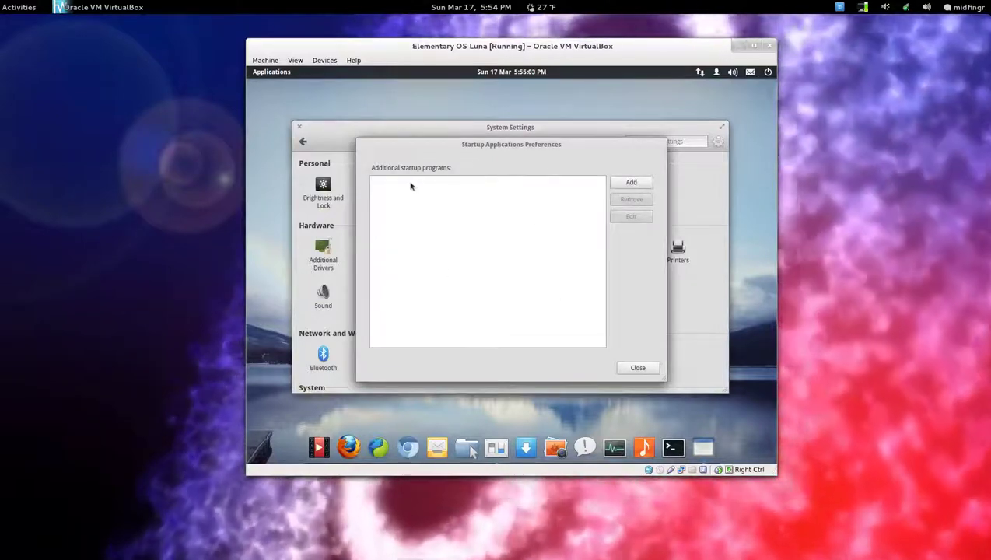
{"action": "left_click", "coordinate": [636, 367]}
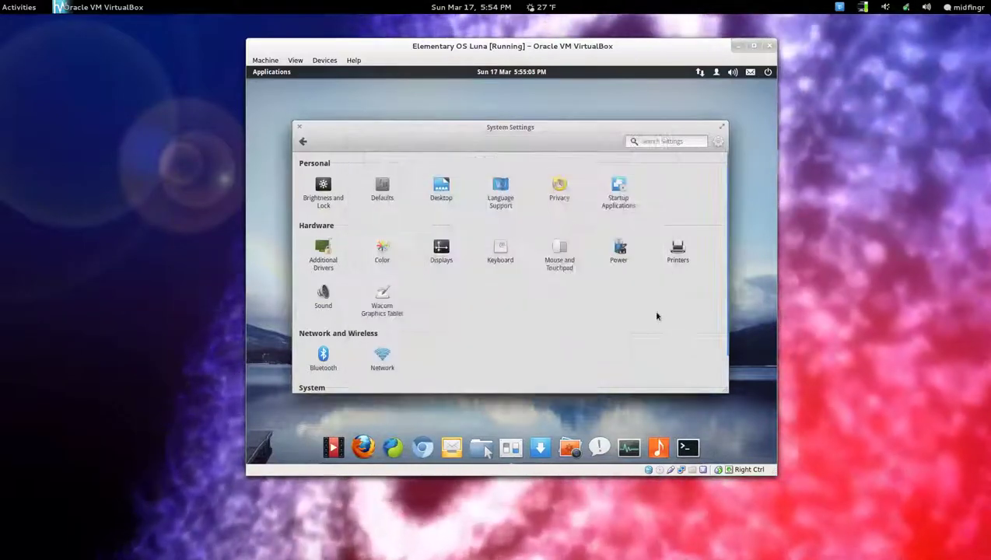
{"action": "left_click", "coordinate": [299, 126]}
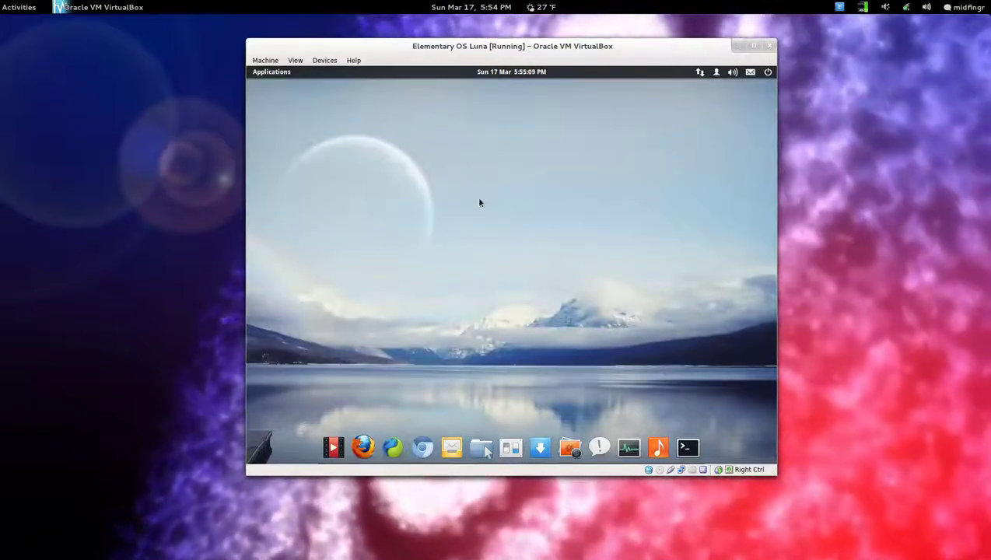